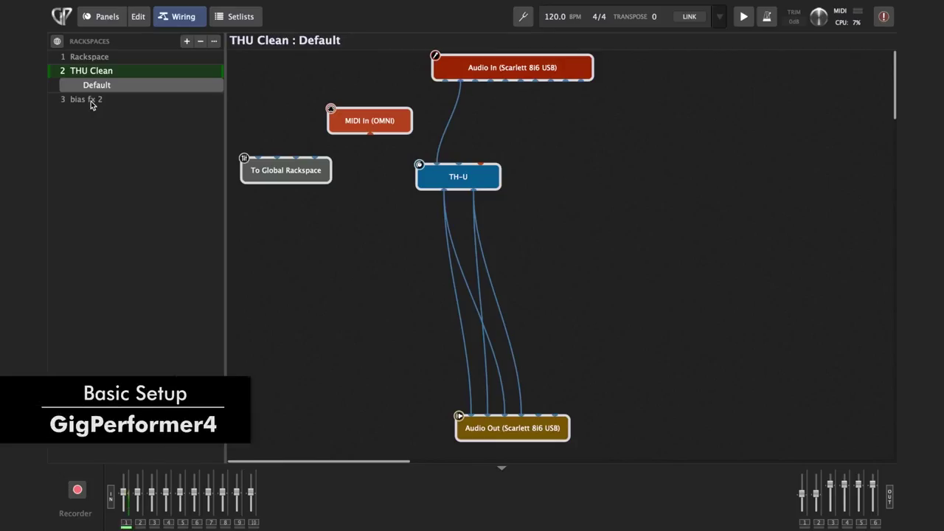
Look over the bias fx 2 and THU Clean rackspaces, then start a new gig
click(91, 100)
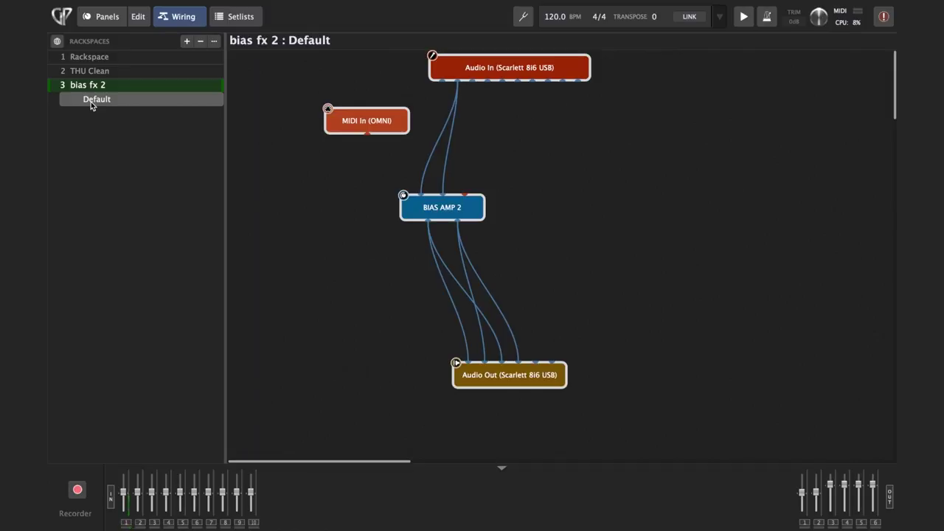
click(127, 71)
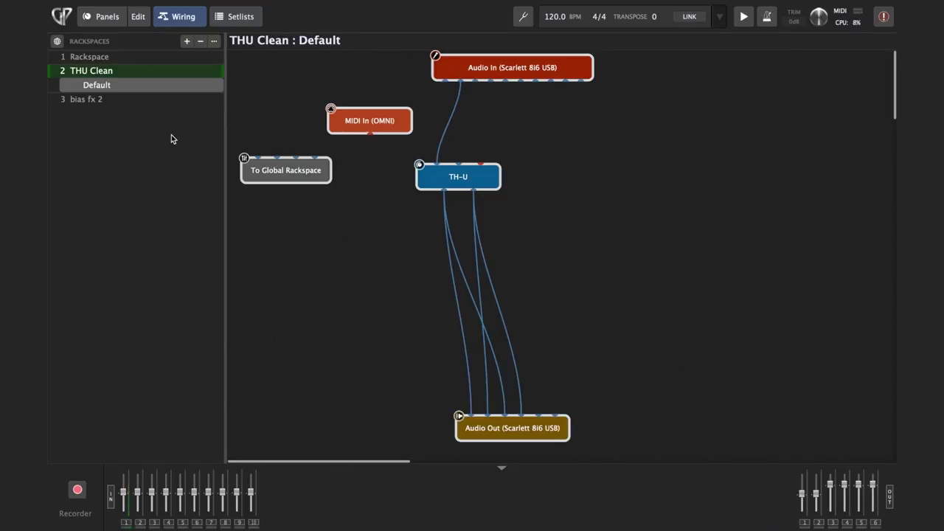
mouse_move(197, 1)
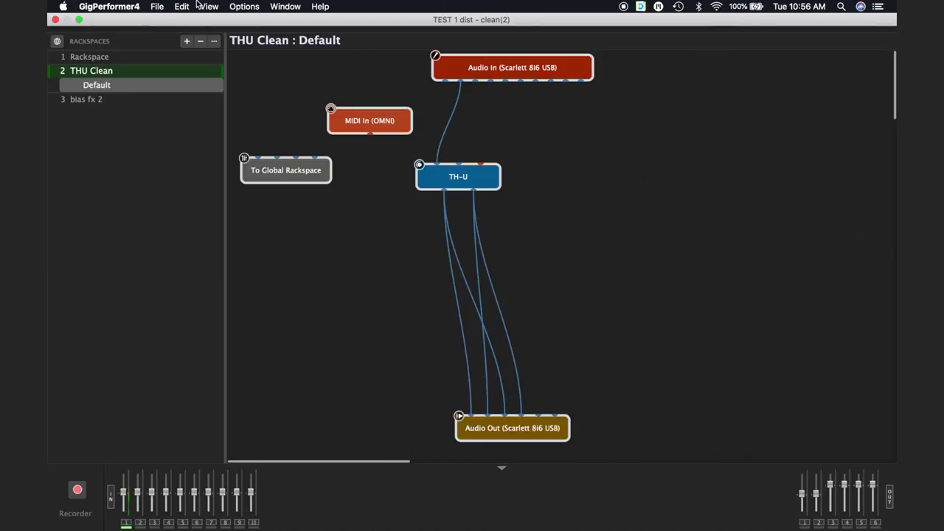
click(158, 7)
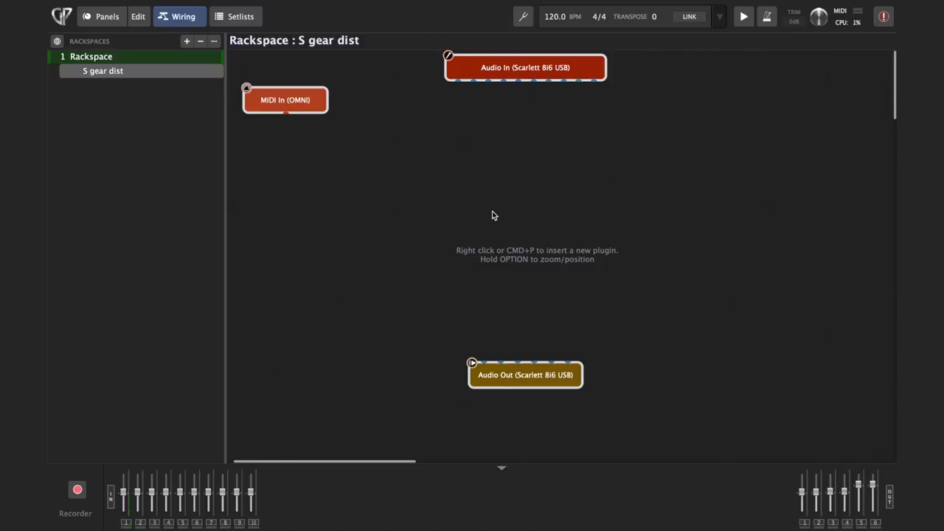
Insert the Scuffham Amps S-Gear 2 AudioUnit plugin into the rackspace and close its editor
right_click(493, 215)
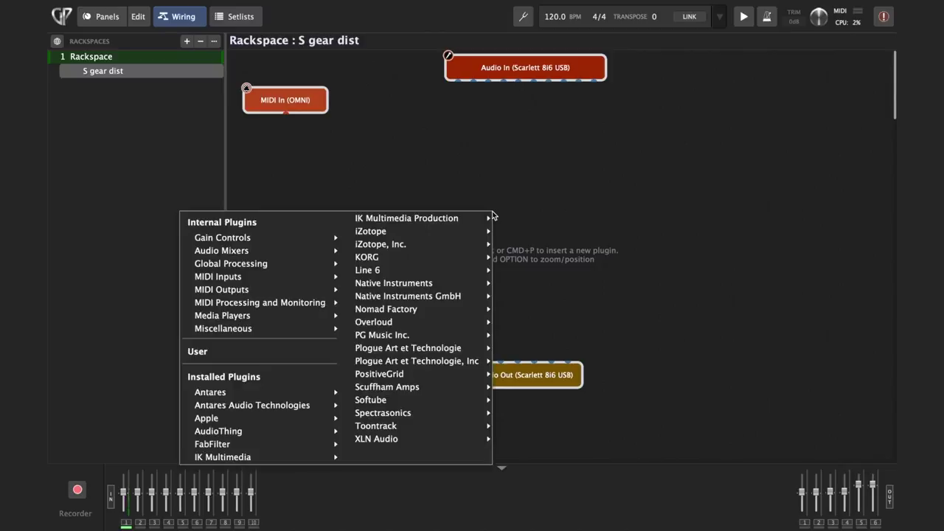
mouse_move(390, 260)
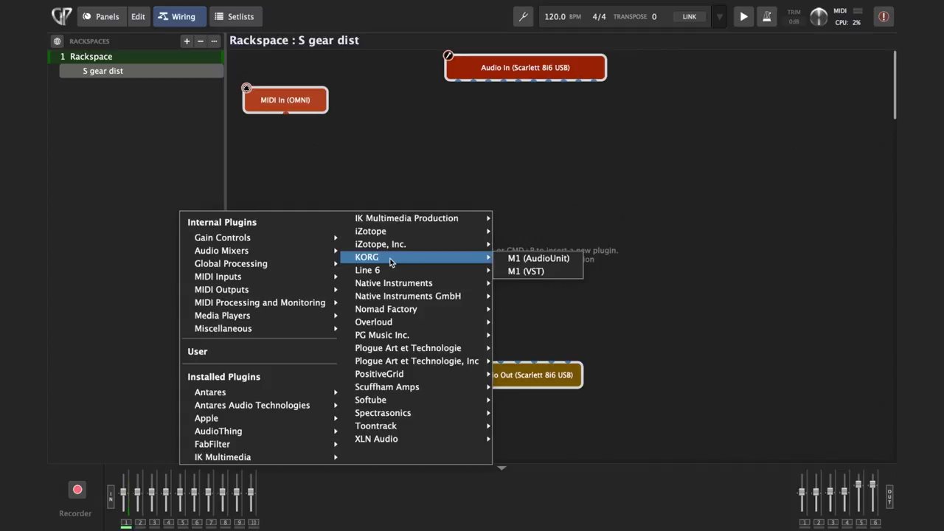
mouse_move(414, 313)
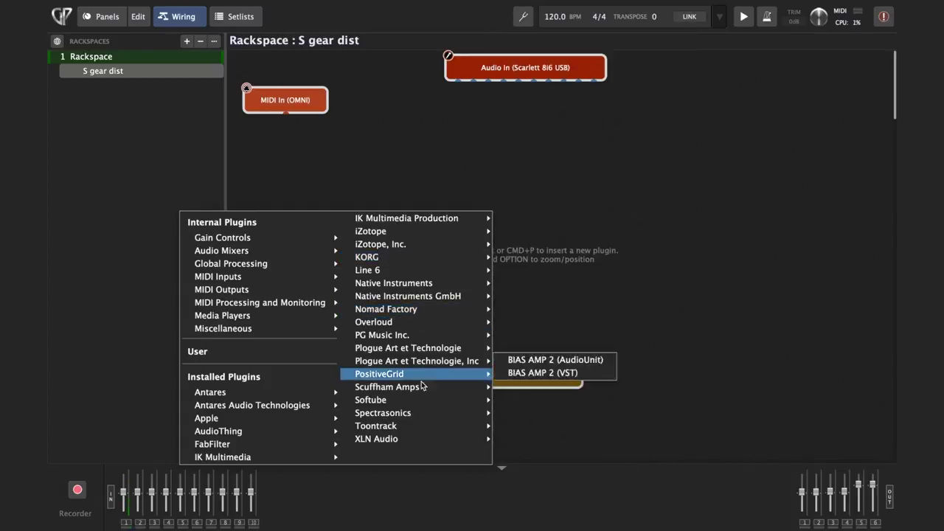
mouse_move(423, 386)
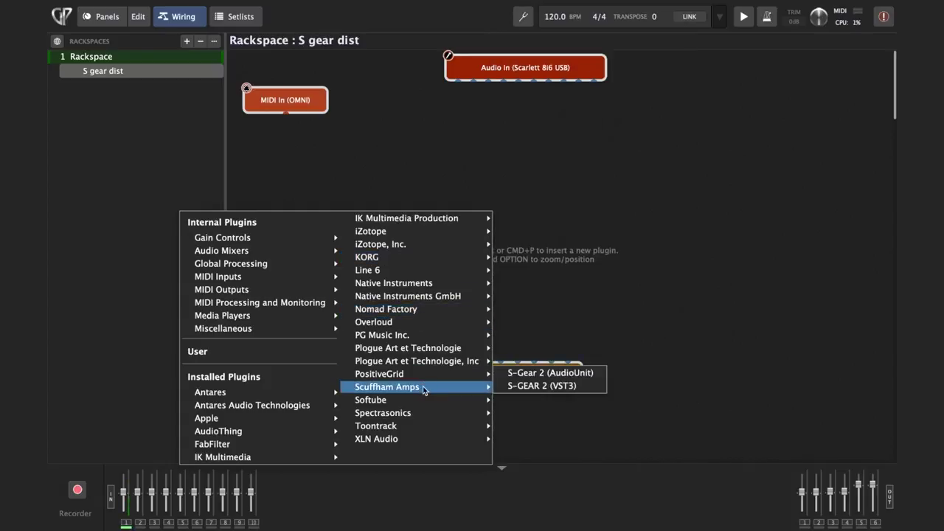
click(538, 374)
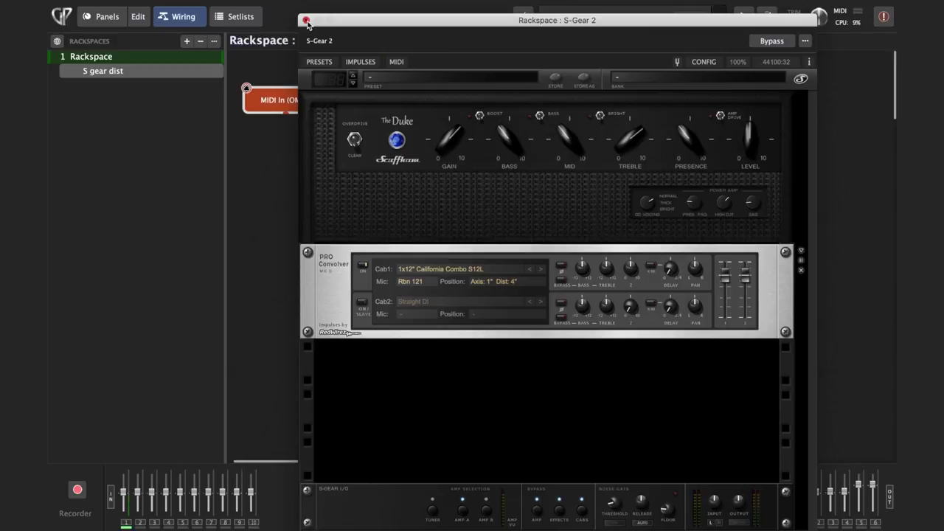
click(306, 20)
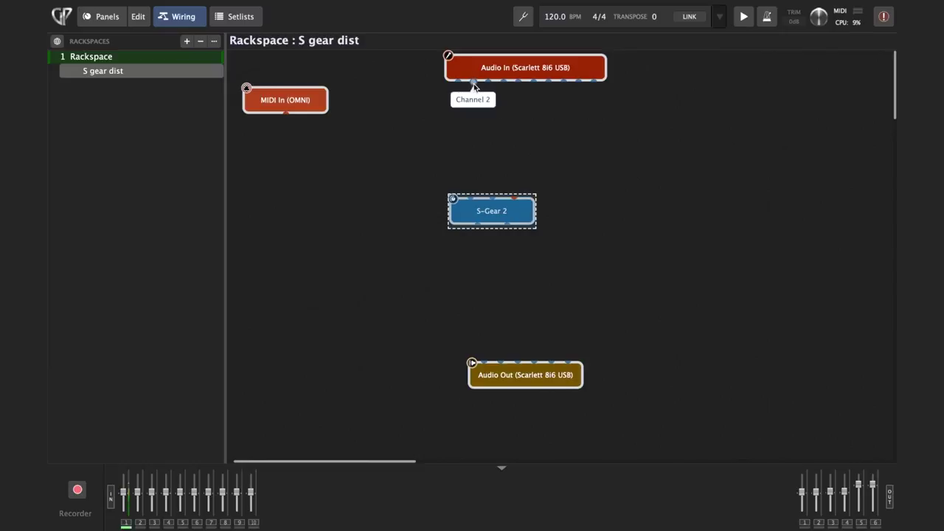
Wire Audio In Channel 2 into S-Gear 2 and remove the misrouted second output wire
drag(474, 85, 470, 195)
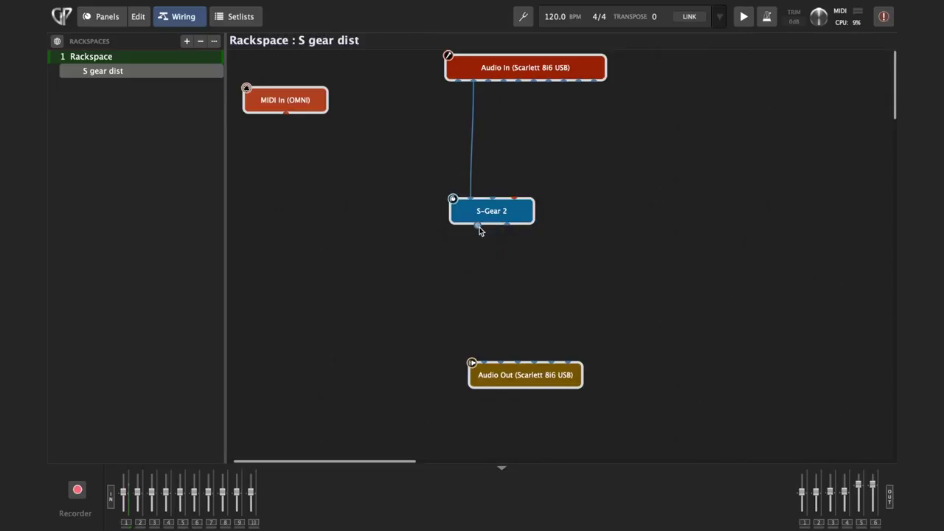
drag(480, 230, 484, 364)
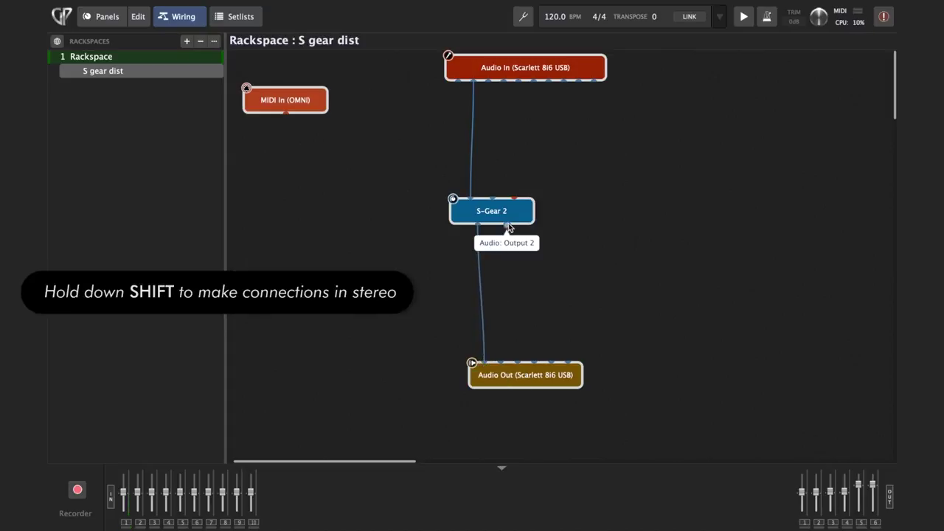
drag(509, 223, 517, 355)
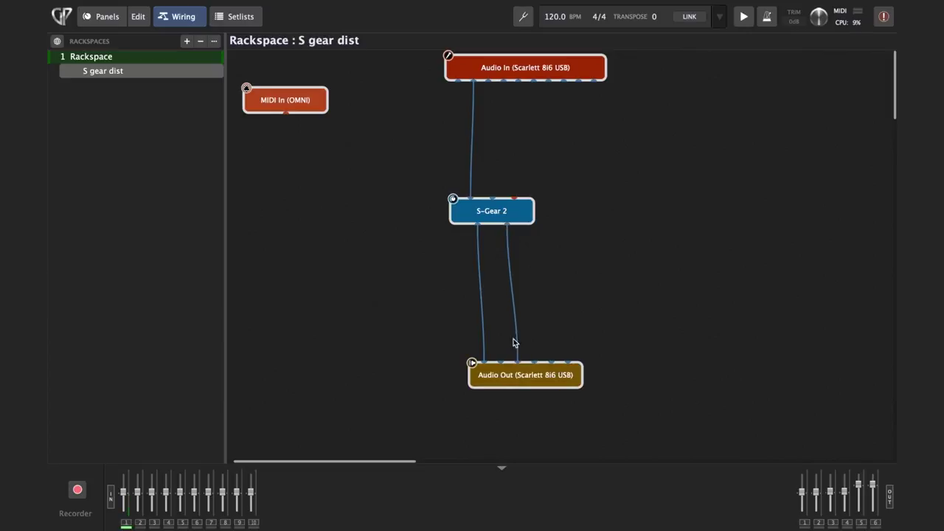
right_click(508, 238)
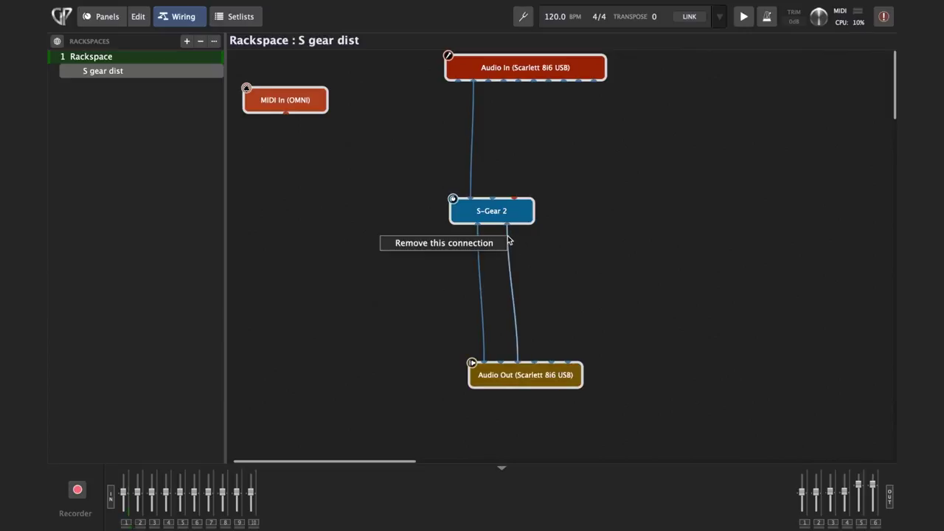
click(494, 244)
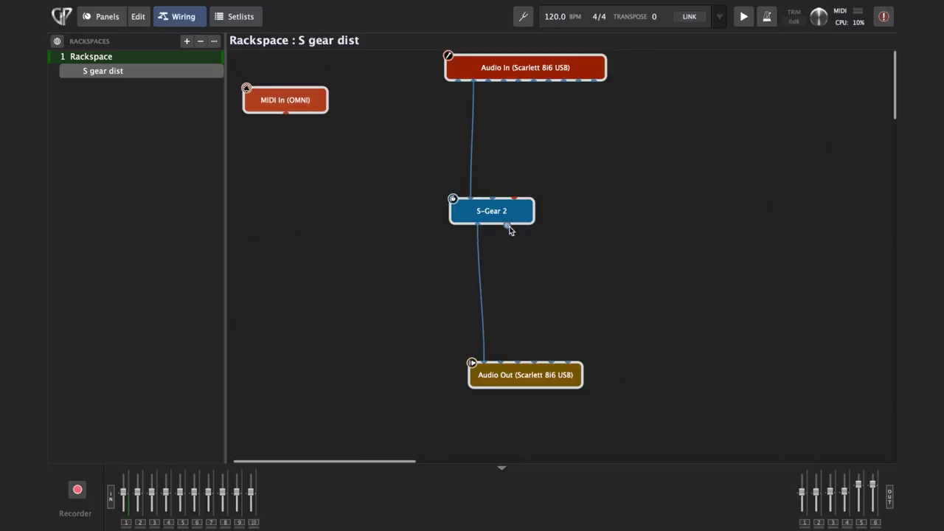
drag(508, 226, 501, 363)
Connect S-Gear 2's left and right outputs to Audio Out
drag(479, 228, 515, 358)
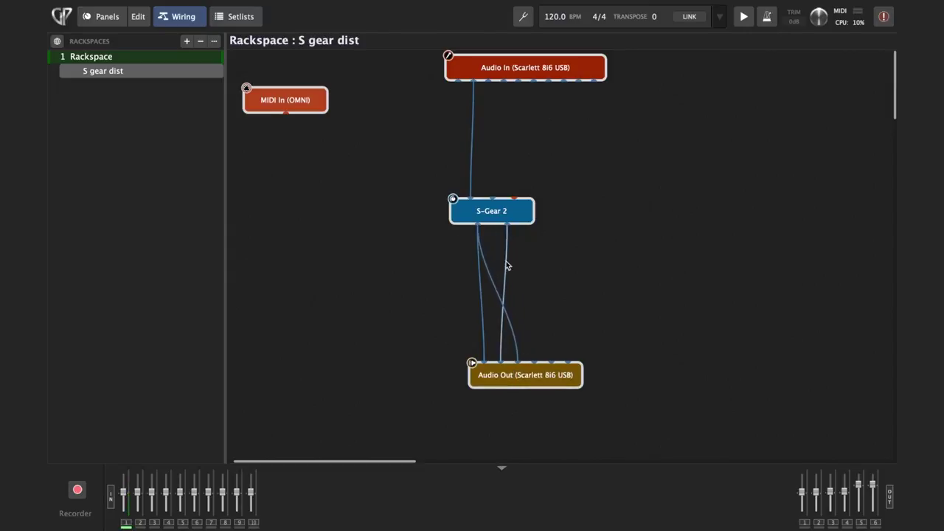
drag(507, 224, 530, 358)
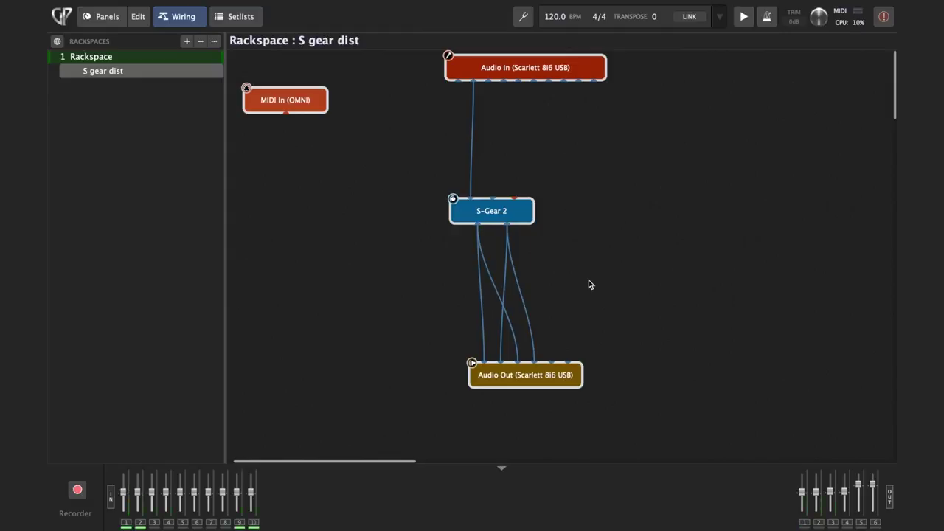
click(511, 213)
Load preset 012: Steely Ray Blues in S-Gear 2 and close the plugin window
double_click(512, 214)
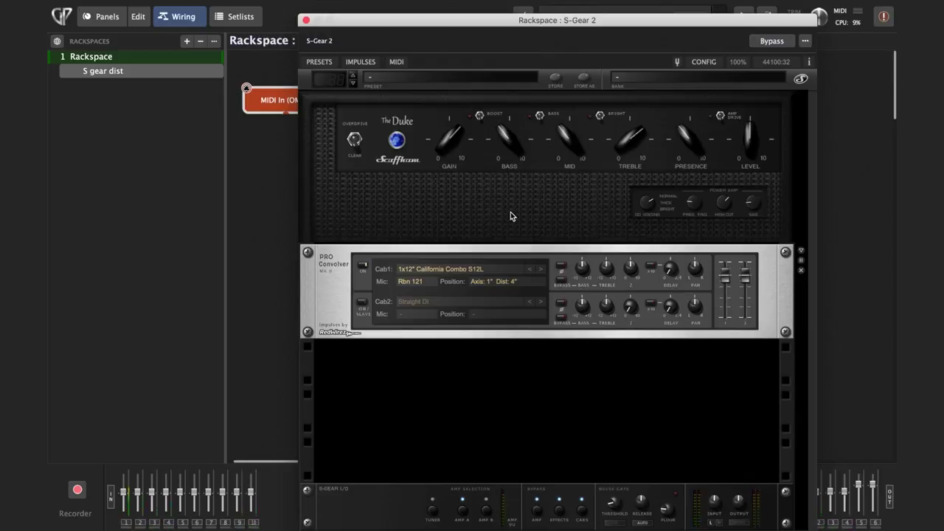
click(434, 78)
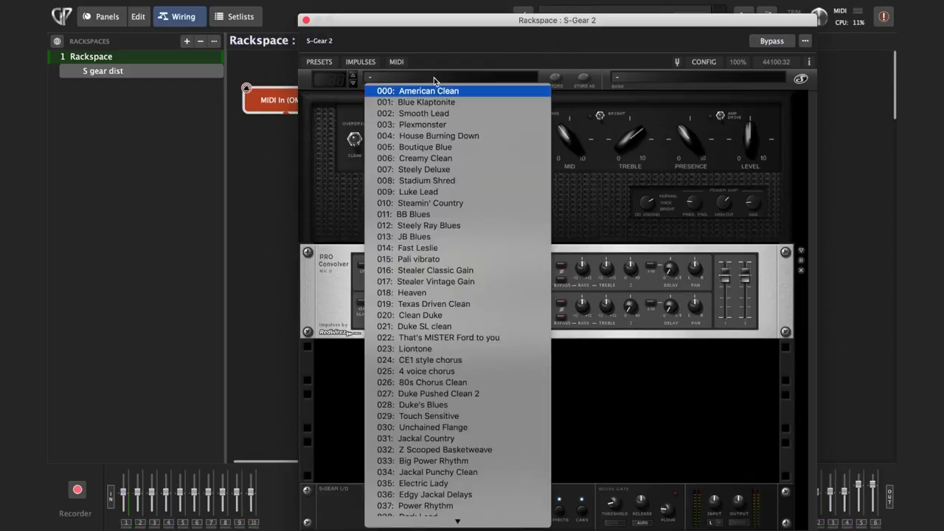
click(447, 231)
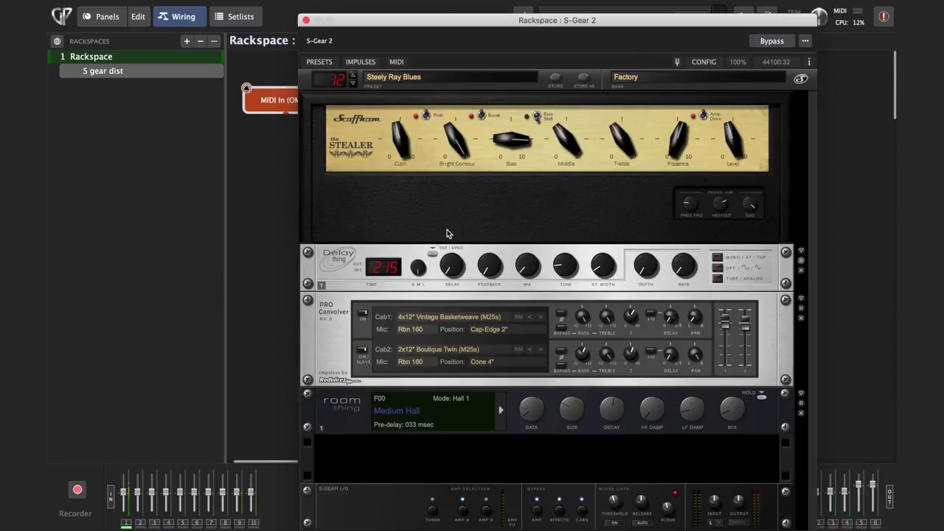
key(super+w)
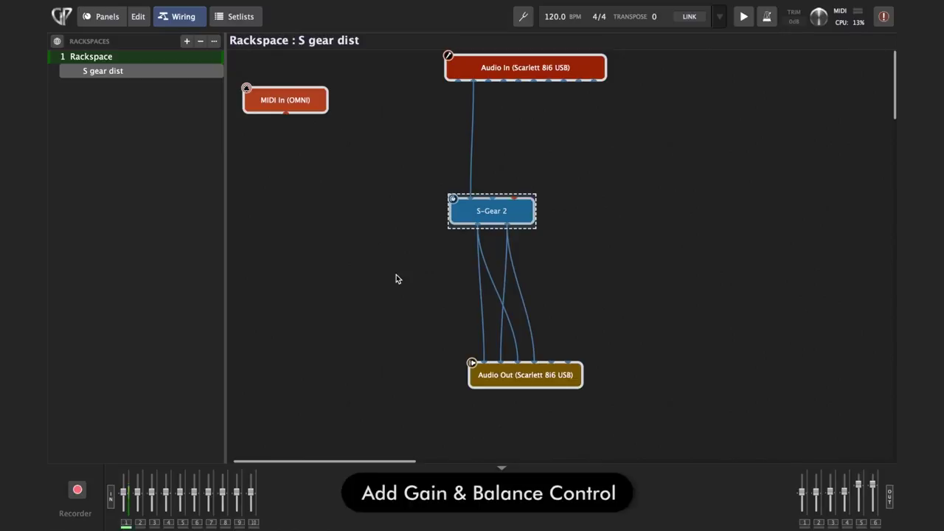
Insert a Gain and Balance Control block, close its editor and move it lower
right_click(349, 264)
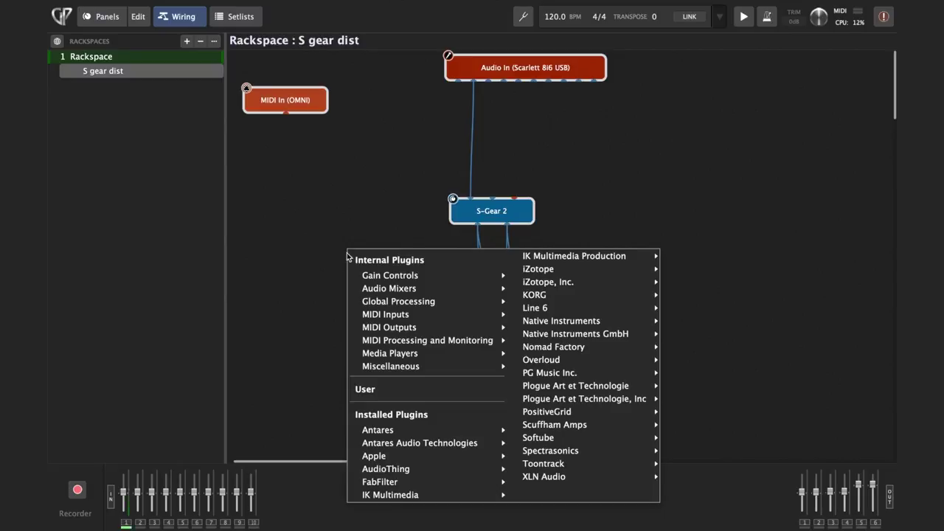
mouse_move(412, 276)
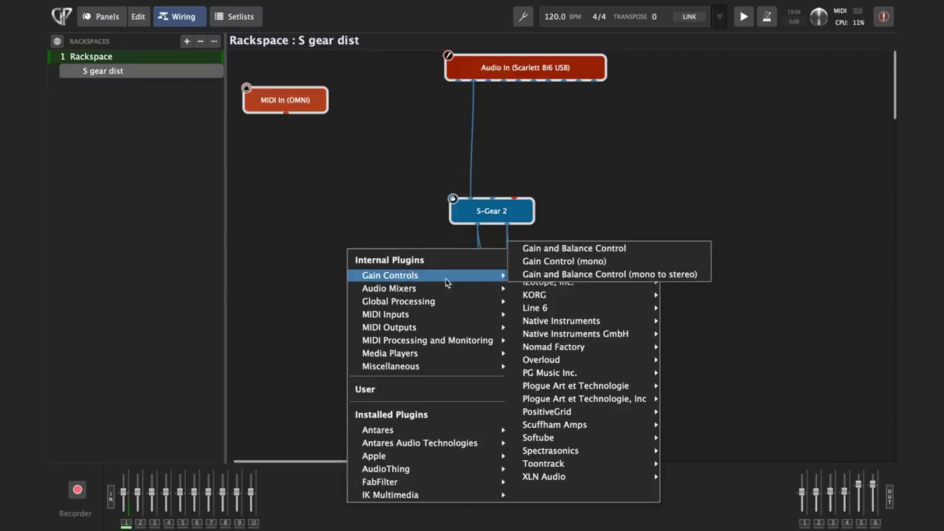
click(599, 249)
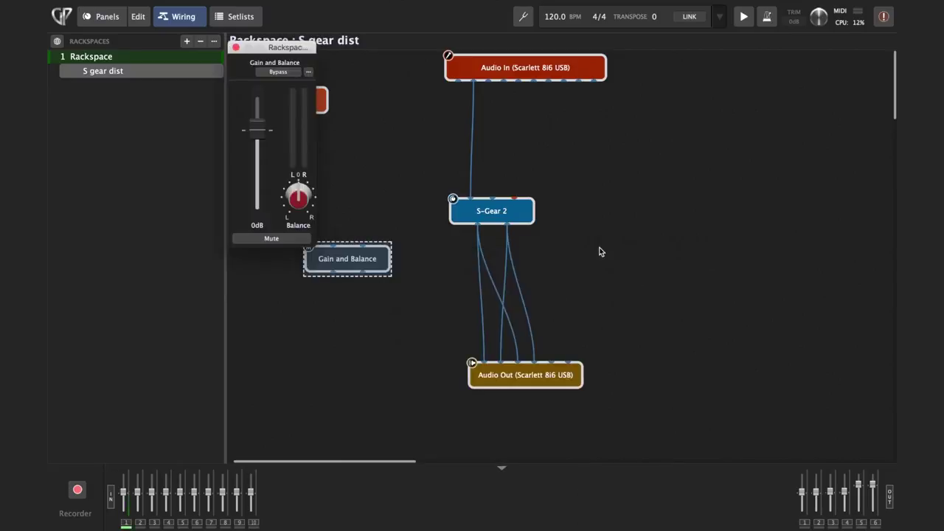
click(236, 48)
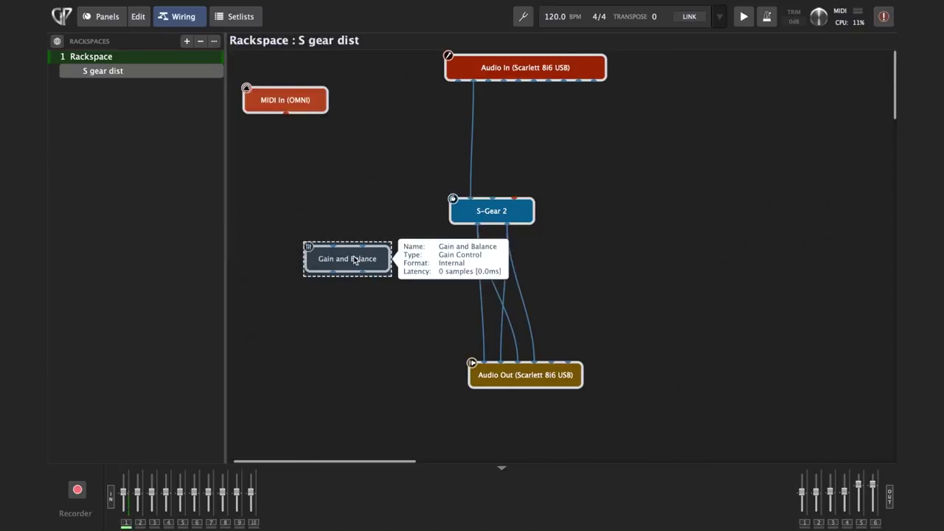
drag(354, 259, 390, 301)
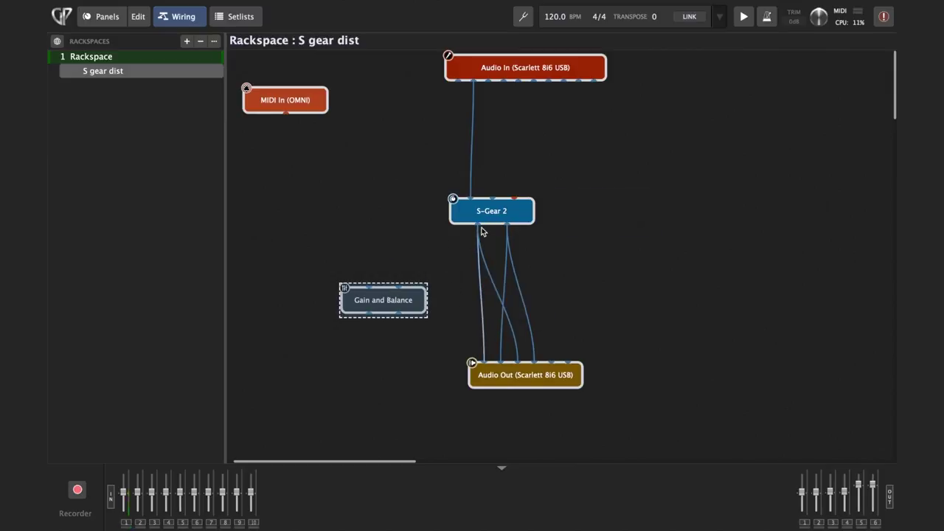
Remove all four S-Gear 2 to Audio Out wires
mouse_move(483, 215)
mouse_move(484, 345)
mouse_down()
mouse_move(413, 290)
mouse_move(384, 291)
mouse_move(476, 360)
mouse_move(484, 342)
mouse_up()
right_click(485, 339)
click(466, 329)
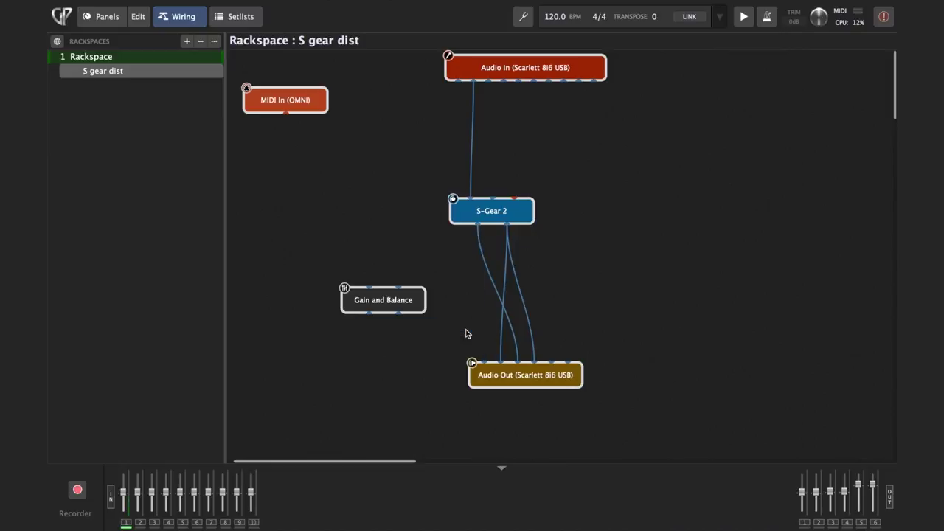
right_click(500, 298)
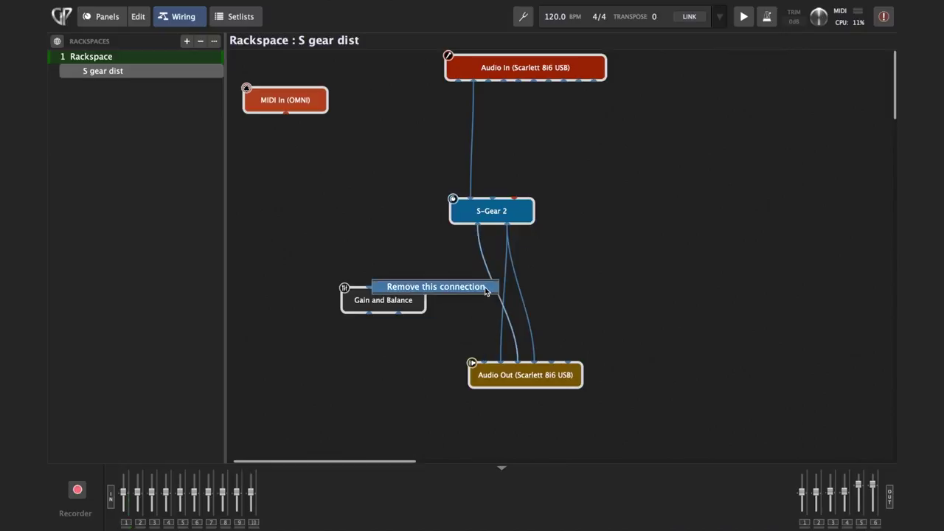
click(485, 287)
right_click(504, 290)
click(491, 284)
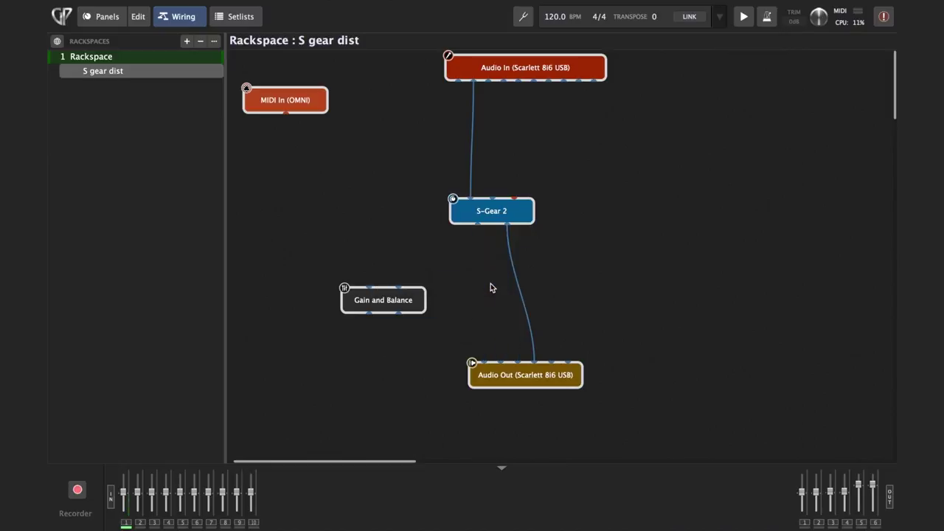
right_click(519, 288)
click(507, 276)
Feed S-Gear 2's outputs into Gain and Balance, and its outputs to Audio Out channels 3 and 4
drag(431, 254, 366, 287)
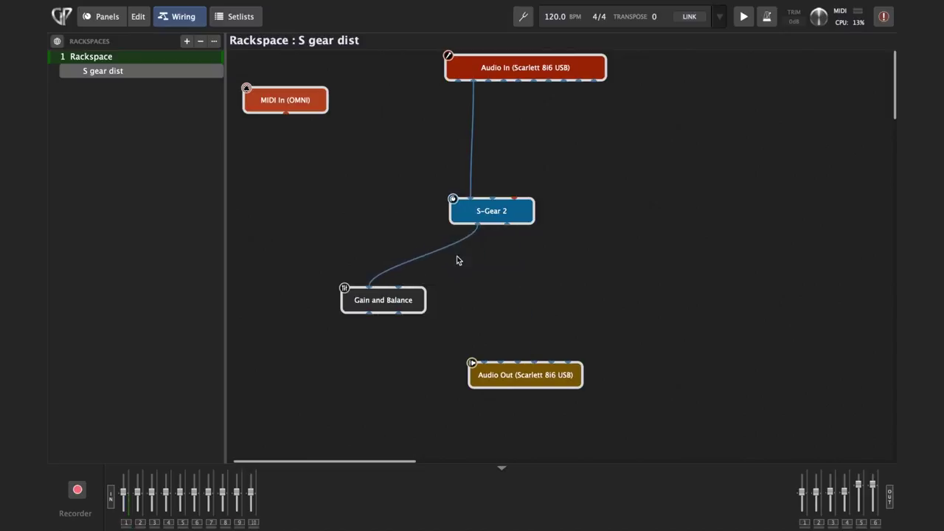
drag(508, 224, 479, 361)
drag(402, 314, 487, 399)
drag(369, 316, 492, 391)
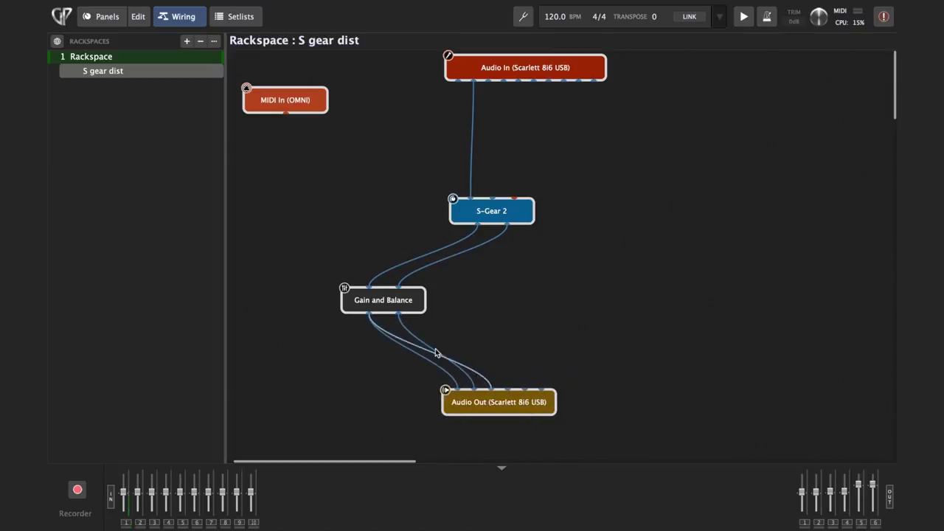
drag(400, 315, 508, 390)
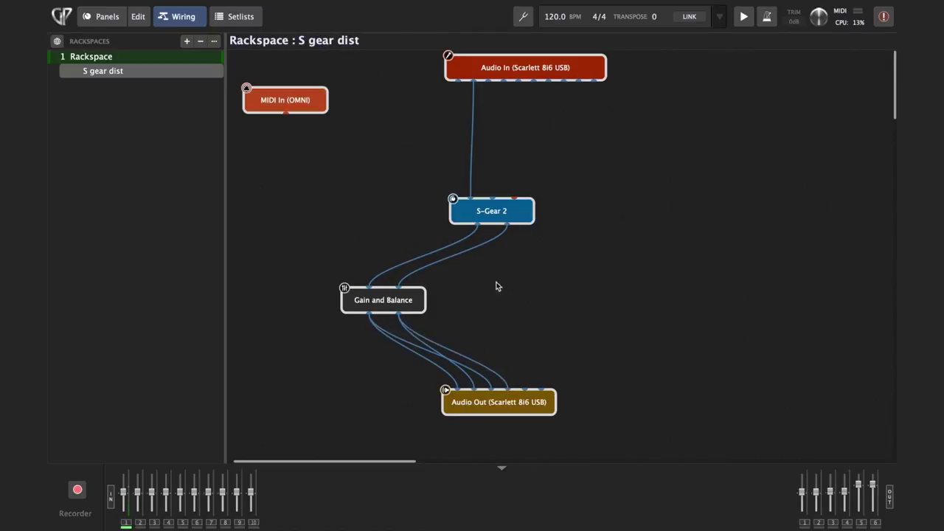
click(393, 303)
With Gain and Balance open, switch S-Gear 2 to the Plexmonster preset
double_click(393, 304)
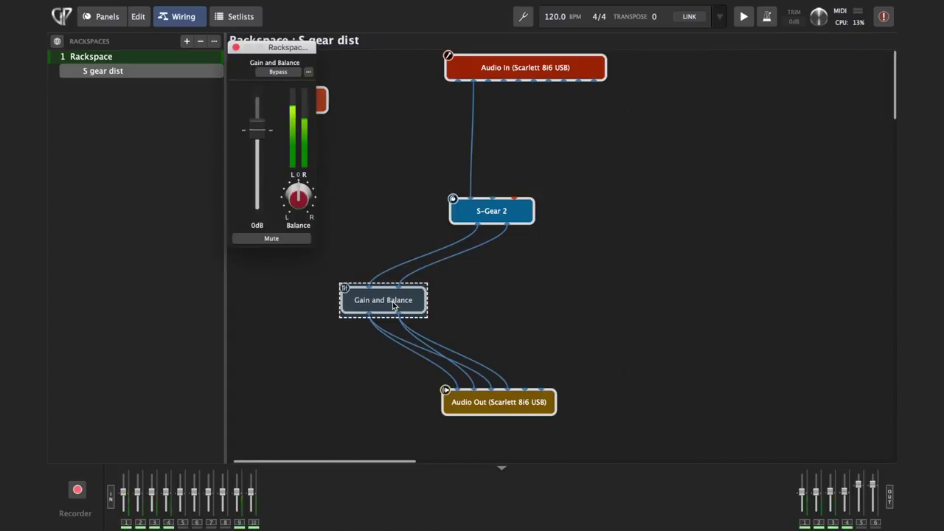
click(495, 214)
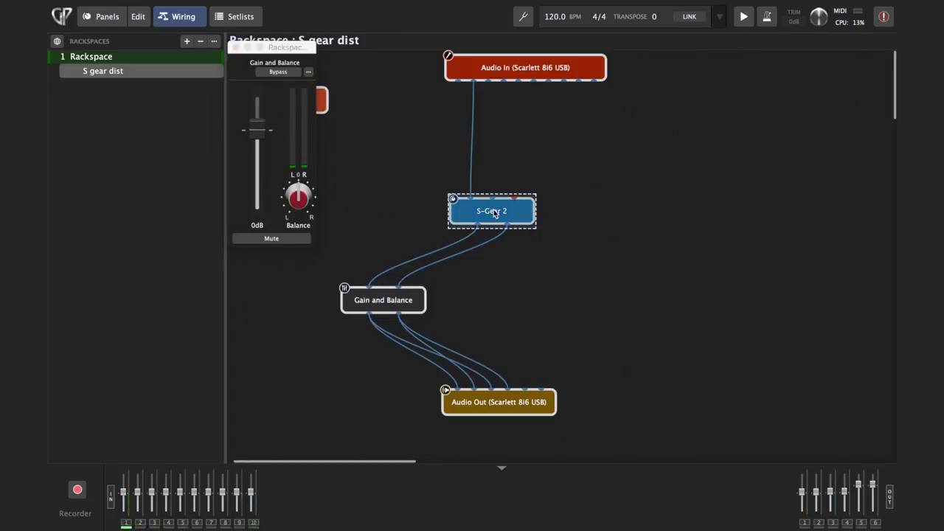
double_click(493, 212)
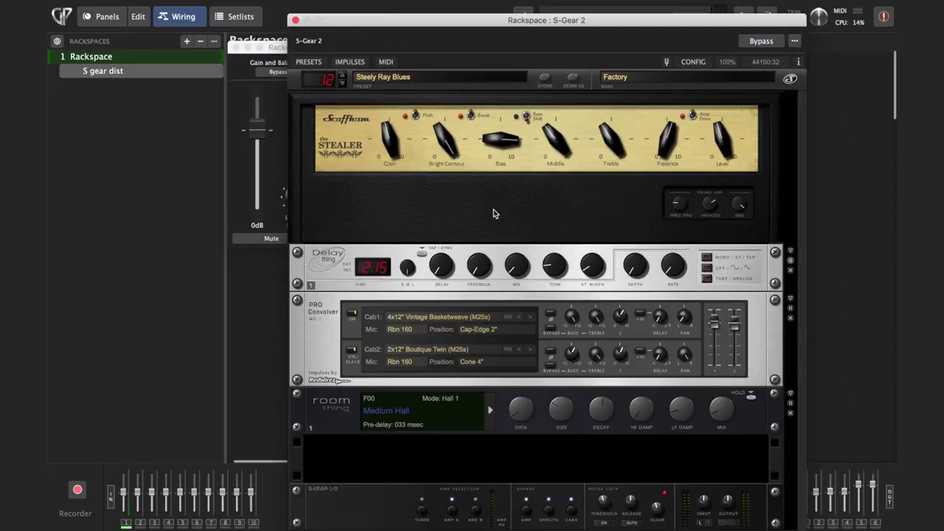
click(417, 77)
click(419, 125)
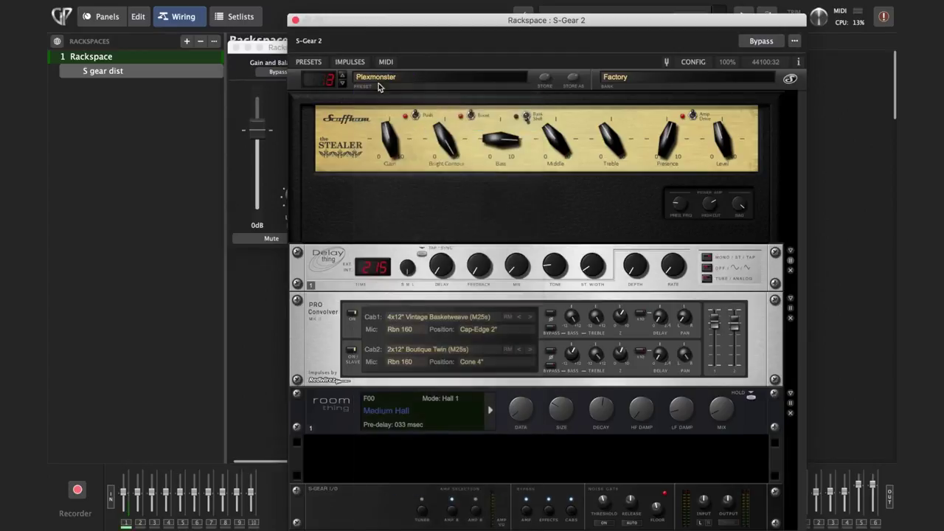
click(296, 20)
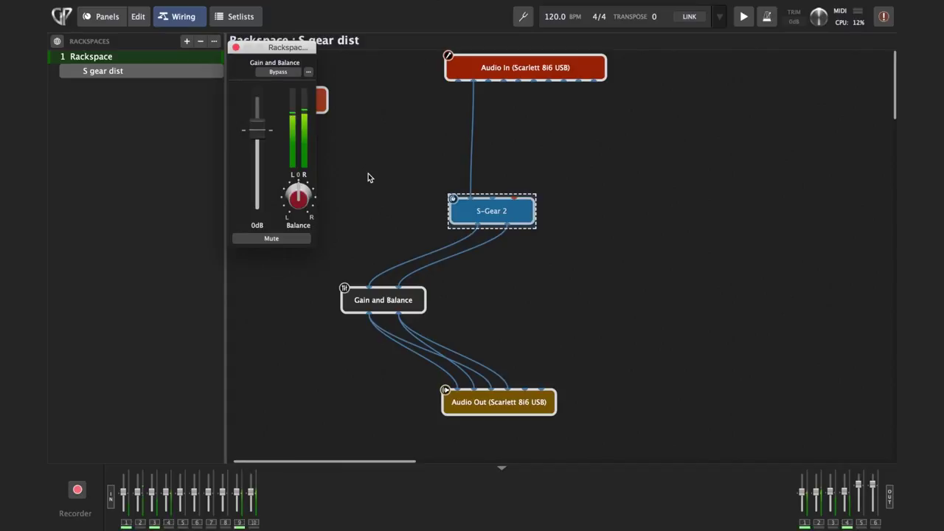
Lower the Gain and Balance volume fader, then reset it to 0dB
drag(256, 131, 252, 170)
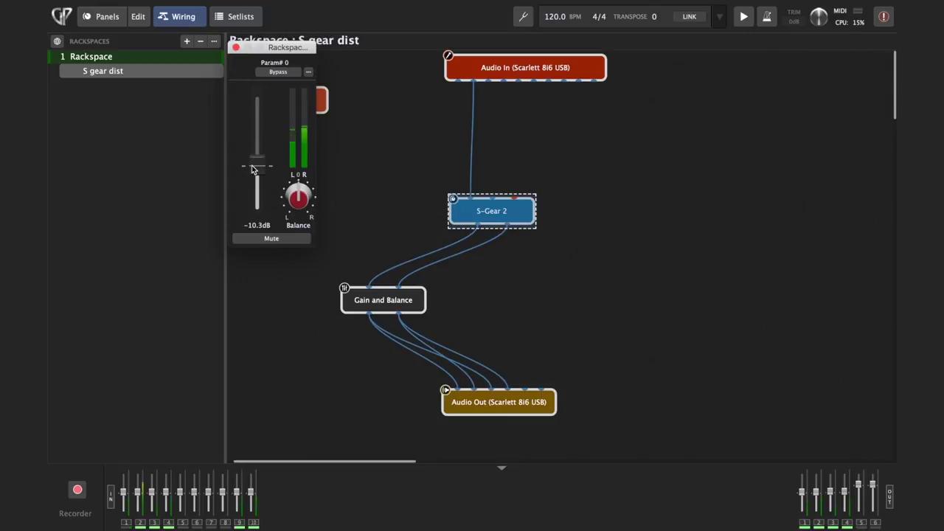
double_click(252, 169)
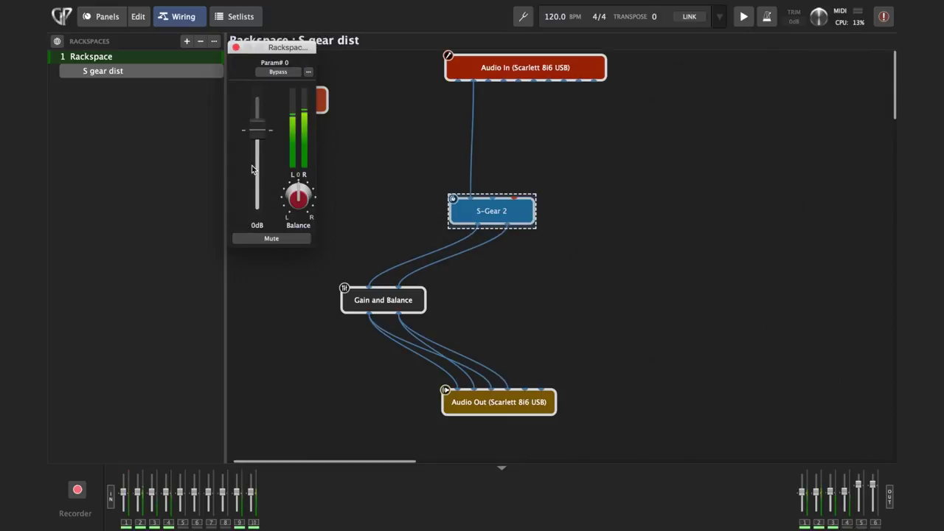
scroll(299, 279, down, 2)
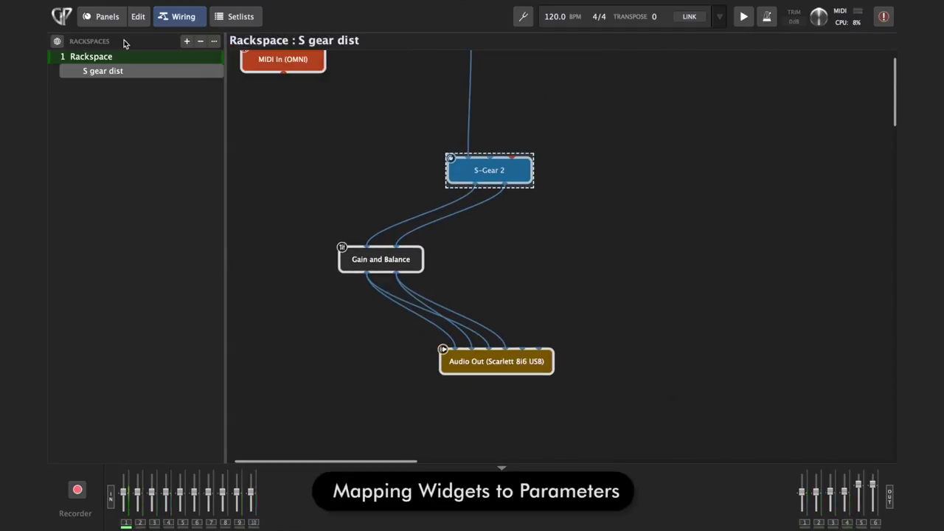
In panel edit mode, place The 11 knob widget on the S gear dist panel
click(142, 20)
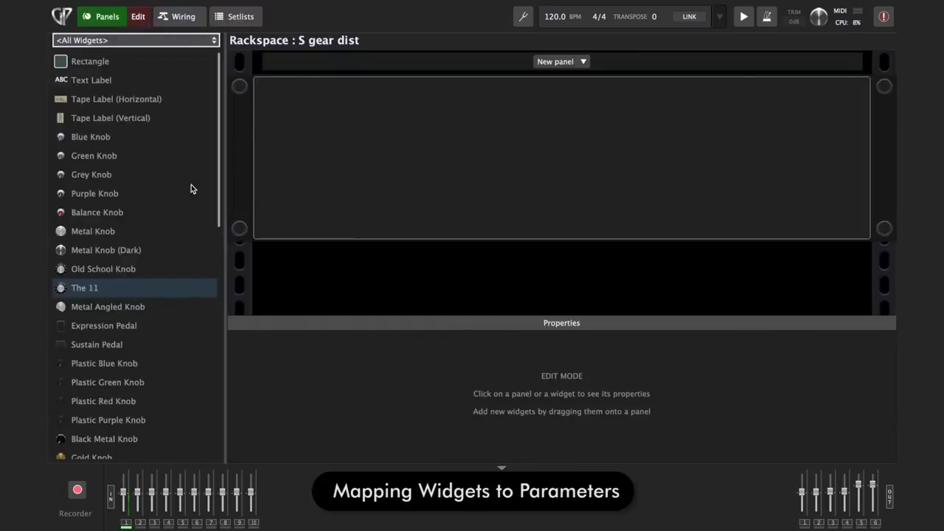
click(120, 194)
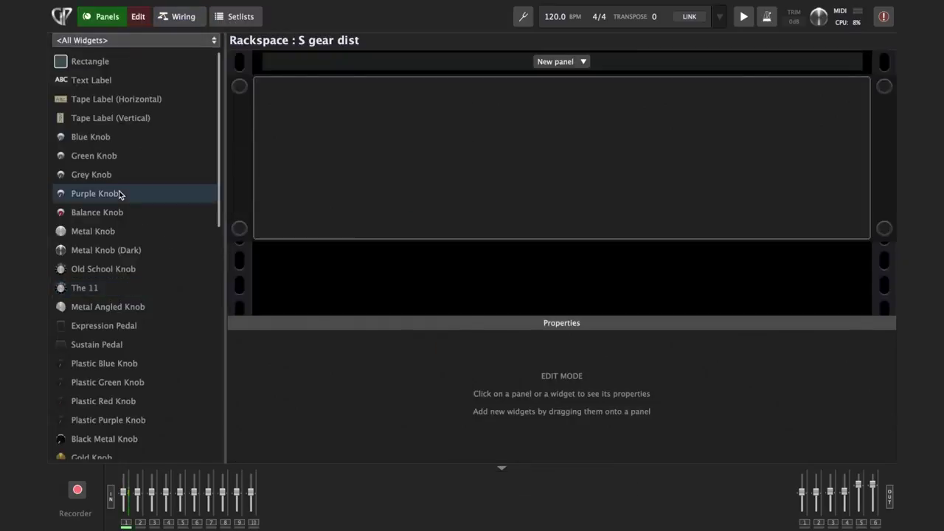
click(113, 236)
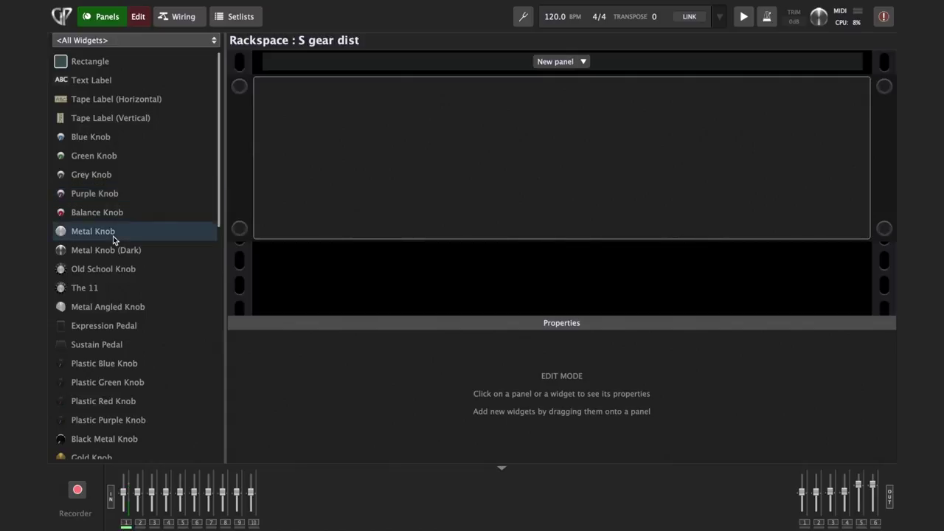
click(92, 288)
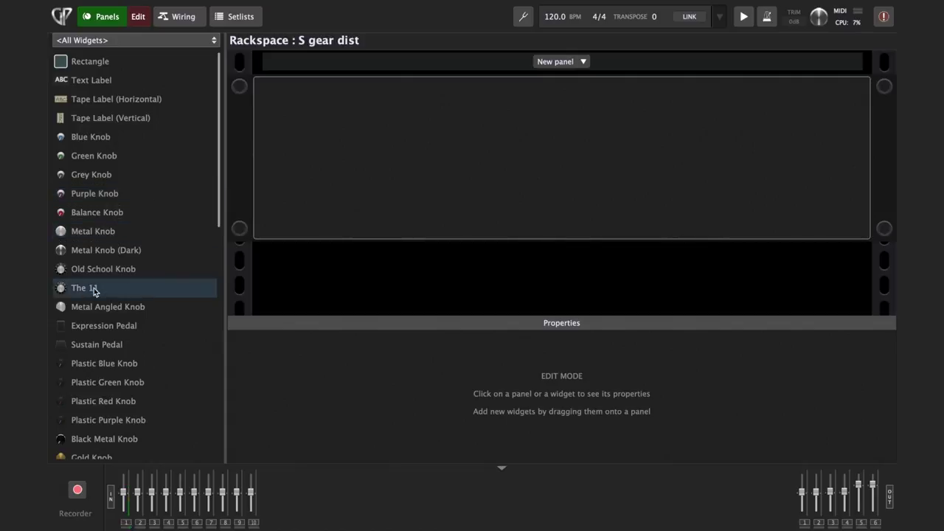
drag(108, 290, 364, 170)
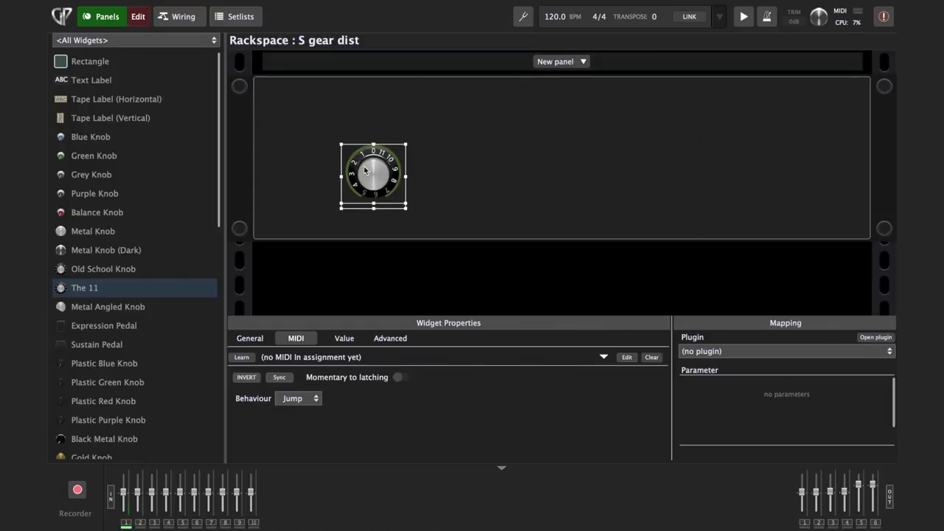
Map The 11 knob to Gain and Balance's Gain parameter by learning, then close the plugin
click(768, 353)
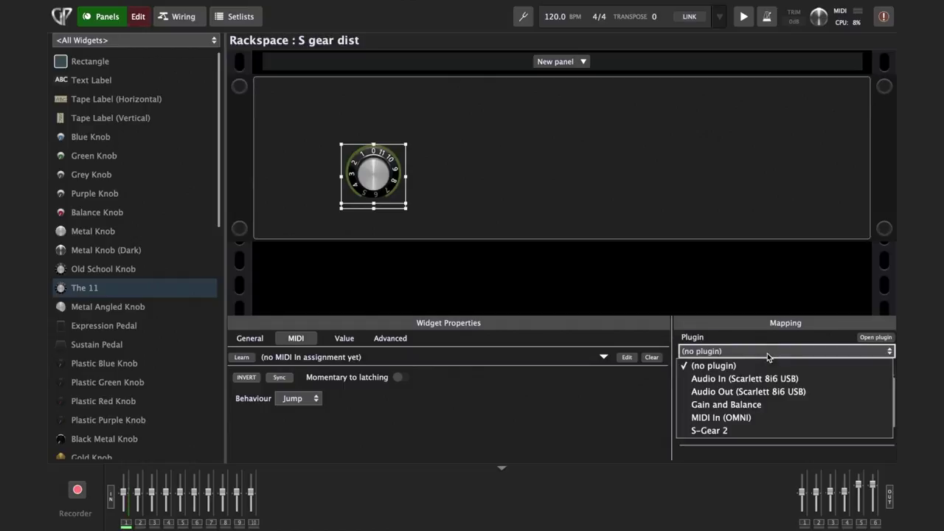
click(750, 406)
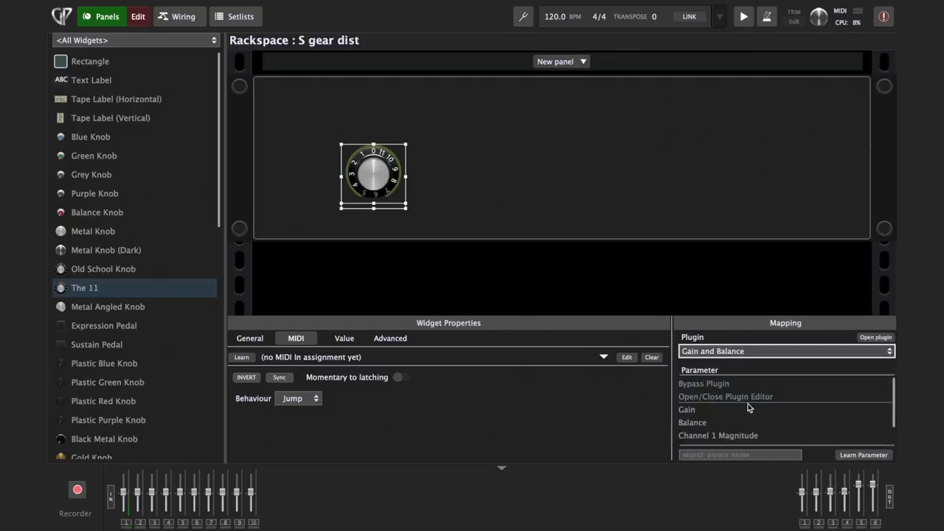
click(861, 455)
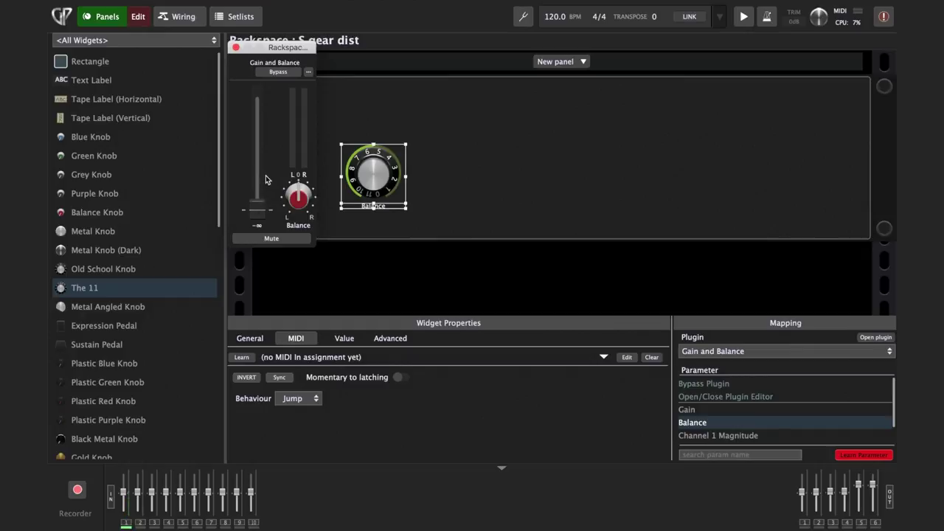
drag(259, 208, 258, 180)
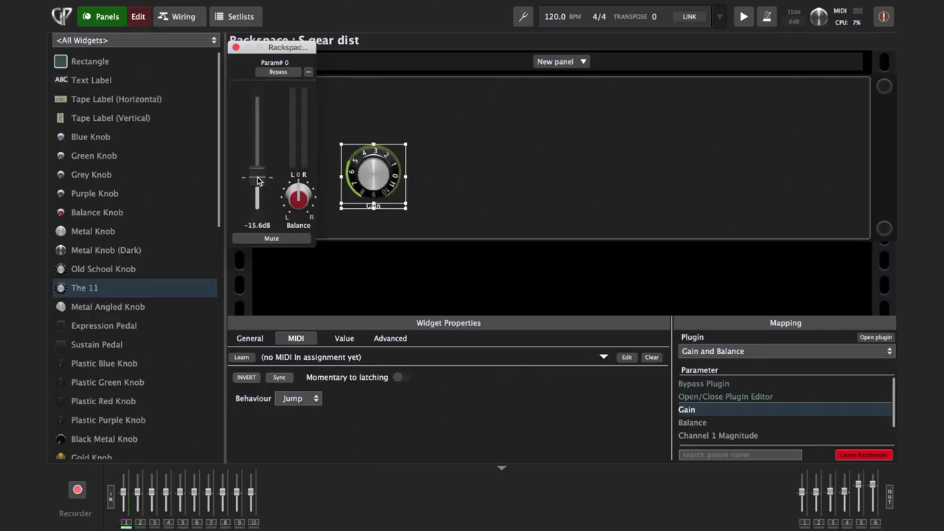
click(859, 457)
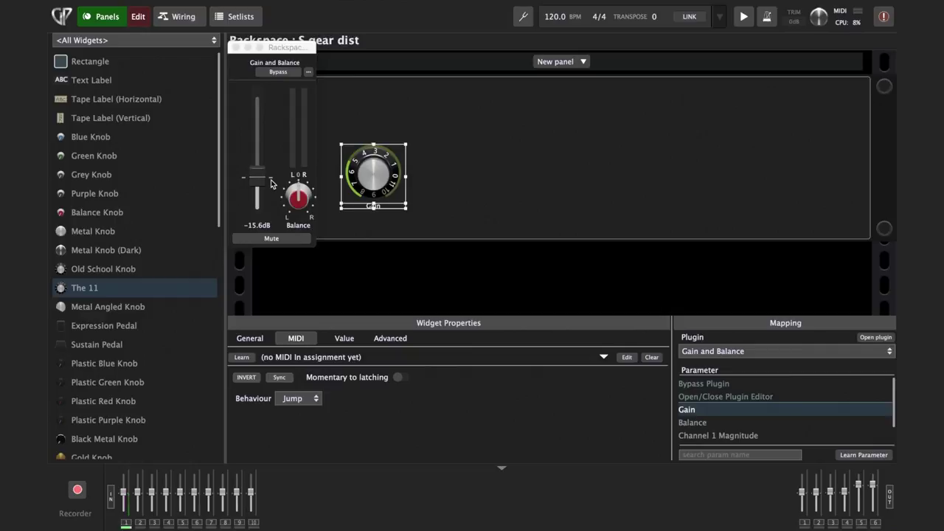
click(234, 47)
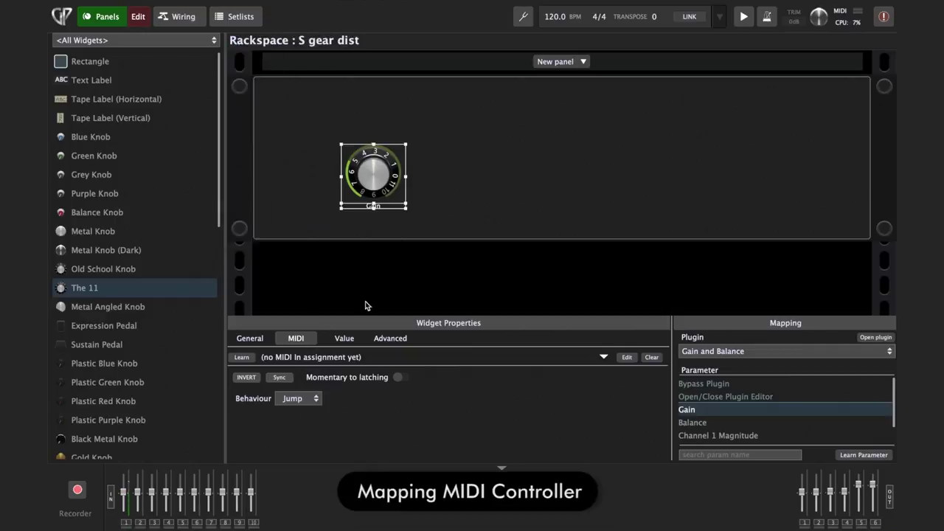
click(250, 339)
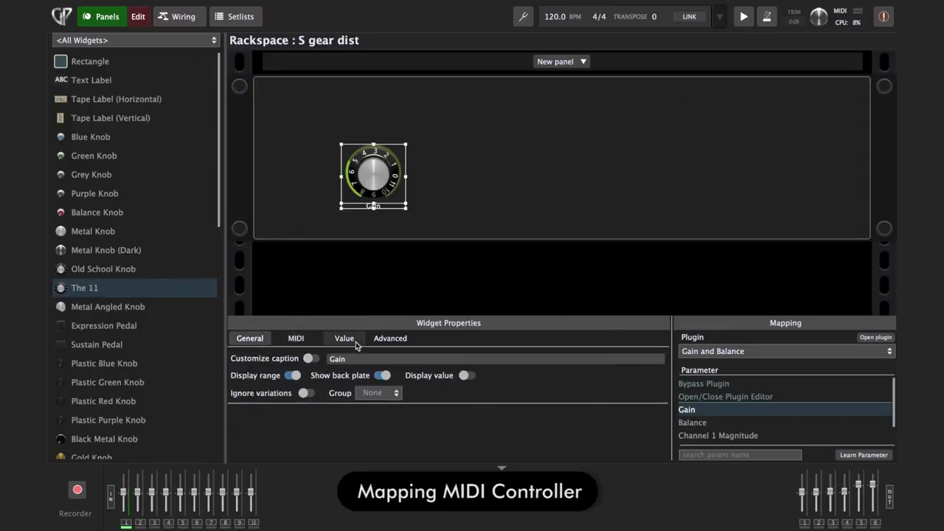
click(296, 340)
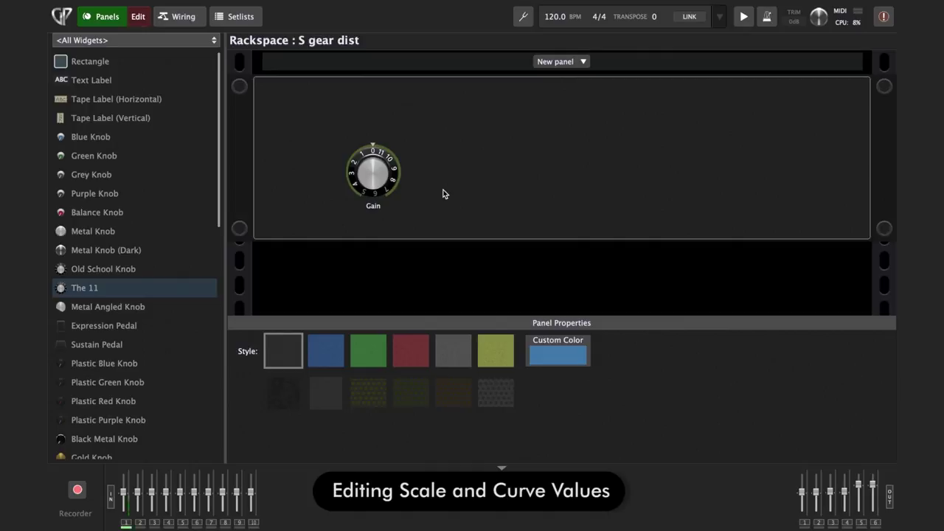
Set the Gain knob's value-curve maximum to 70.7
click(376, 176)
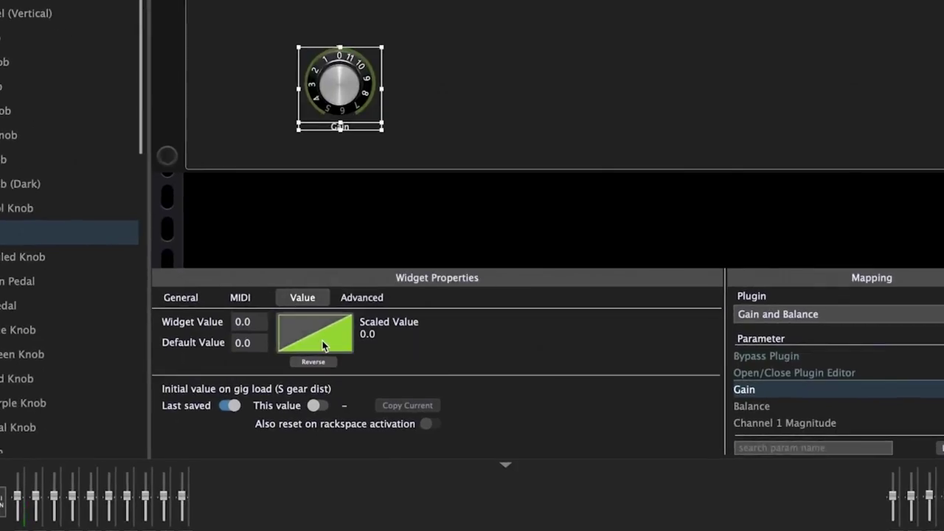
click(322, 343)
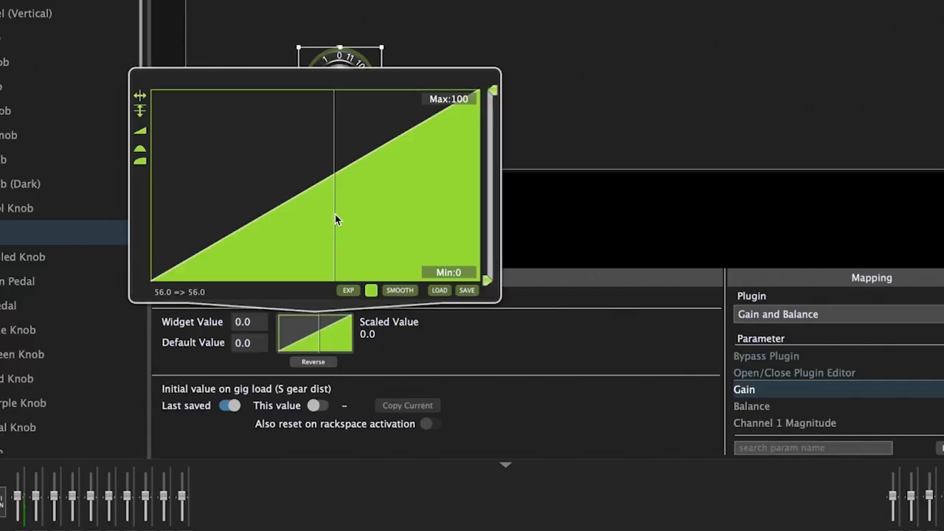
click(466, 101)
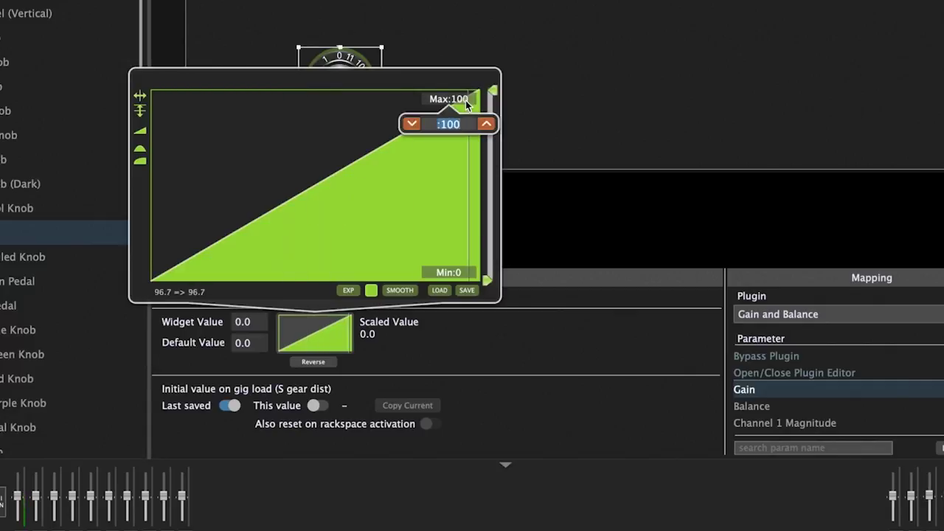
text(70.7)
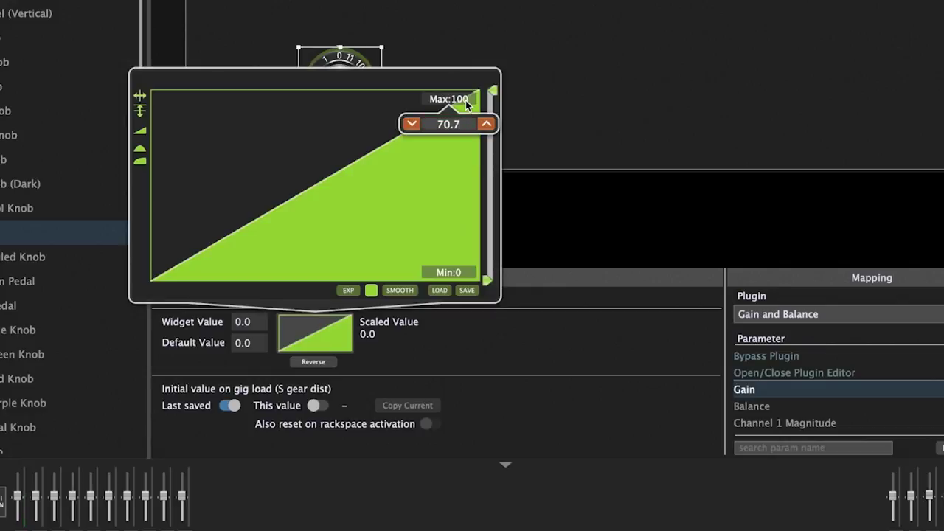
key(Return)
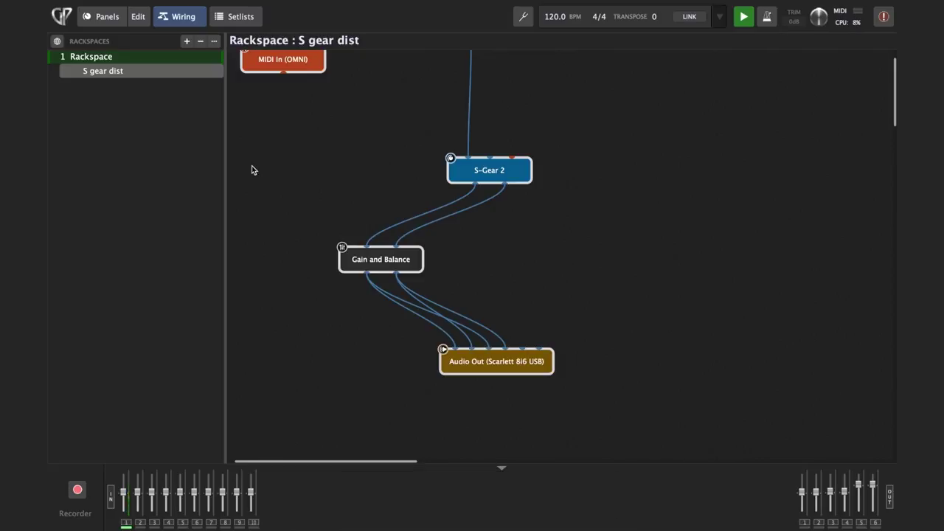
Duplicate the current rackspace as Rackspace_1 and show its wiring
click(117, 18)
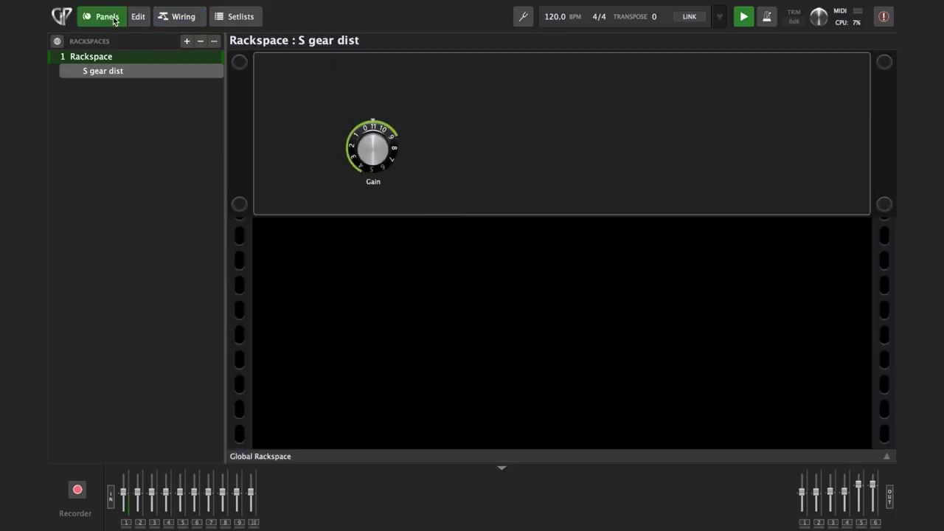
right_click(125, 57)
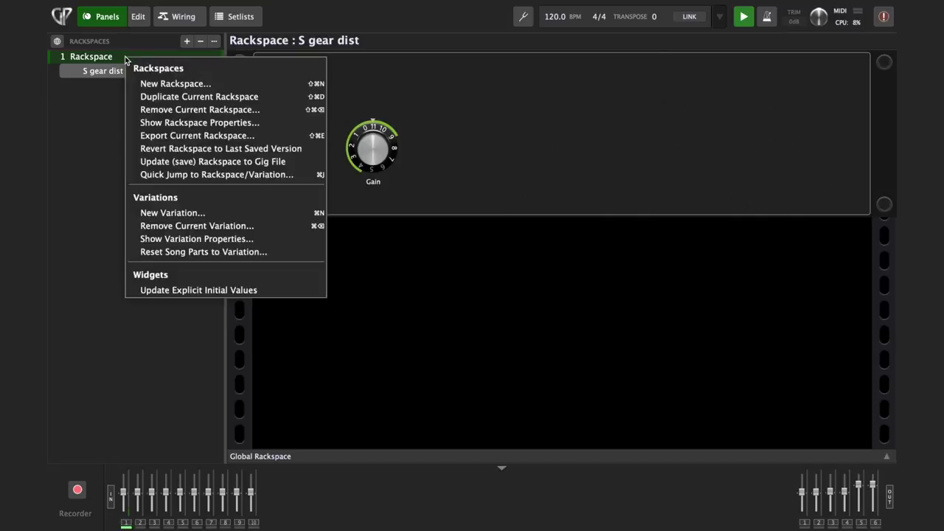
click(216, 100)
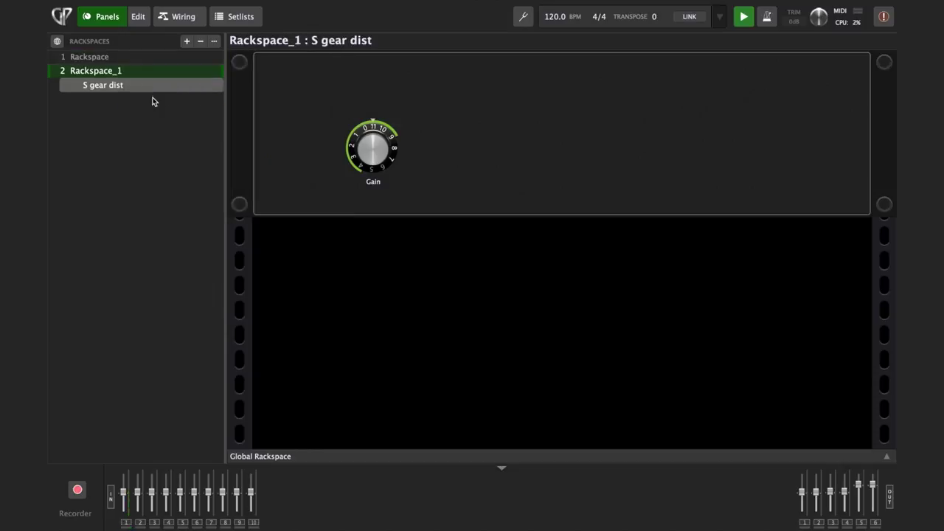
click(180, 18)
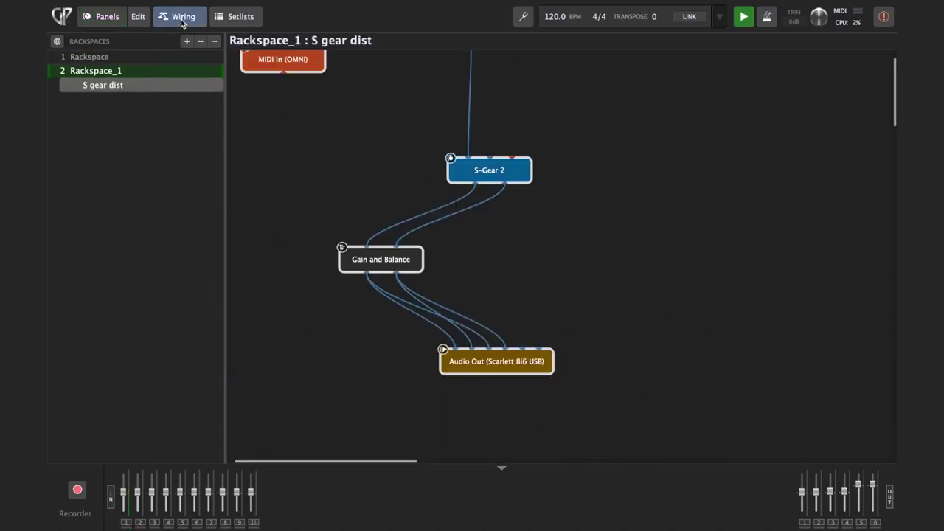
In Rackspace_1, replace the S-Gear 2 plugin with Overloud TH-U (AudioUnit)
click(164, 58)
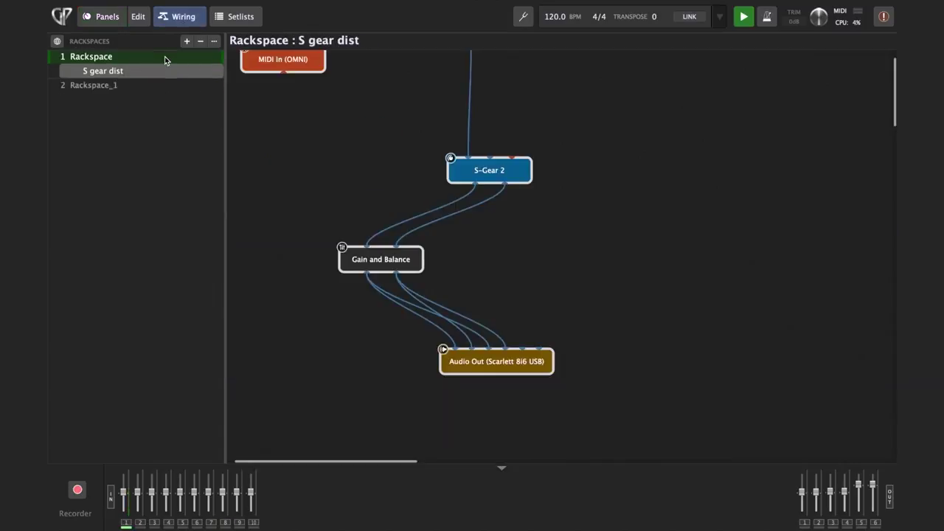
click(136, 84)
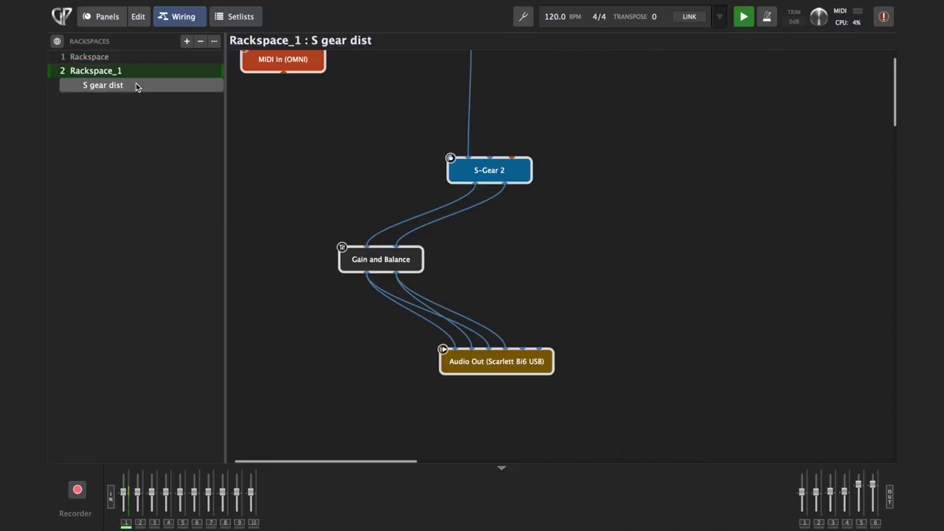
right_click(491, 178)
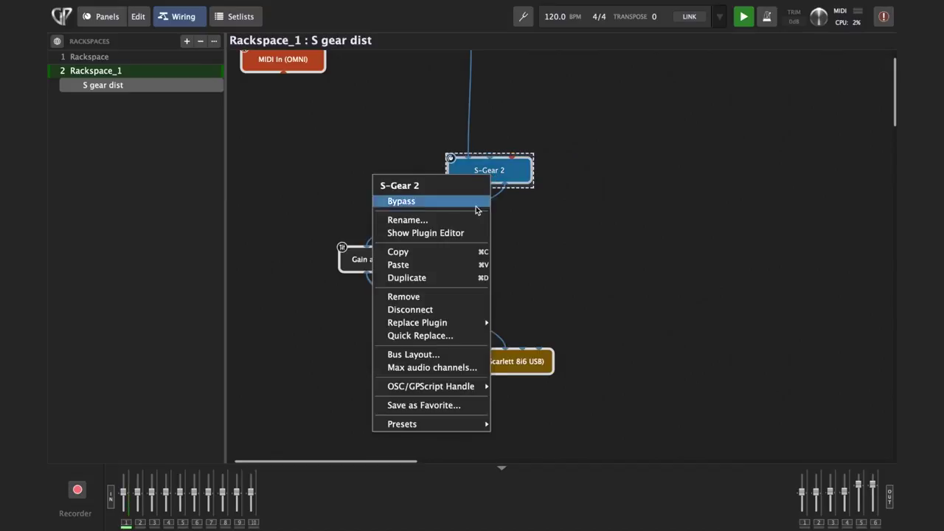
mouse_move(472, 323)
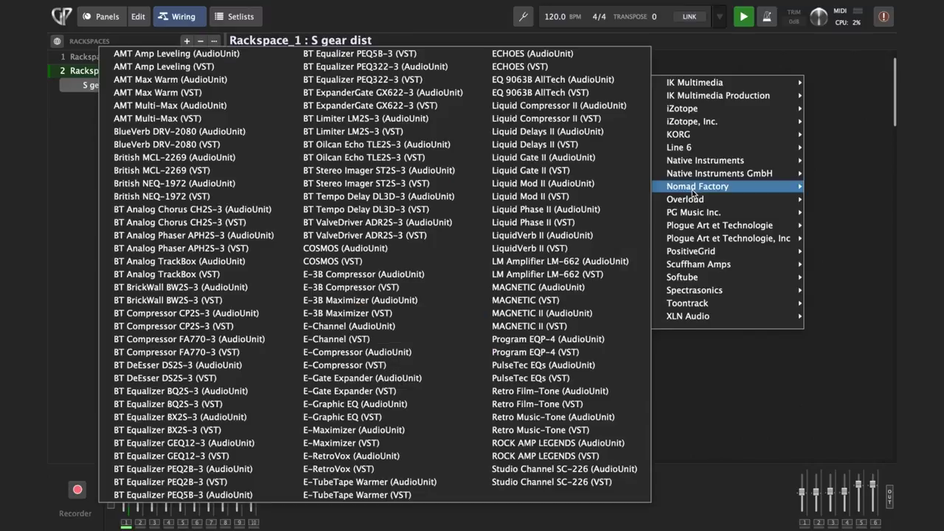
mouse_move(694, 203)
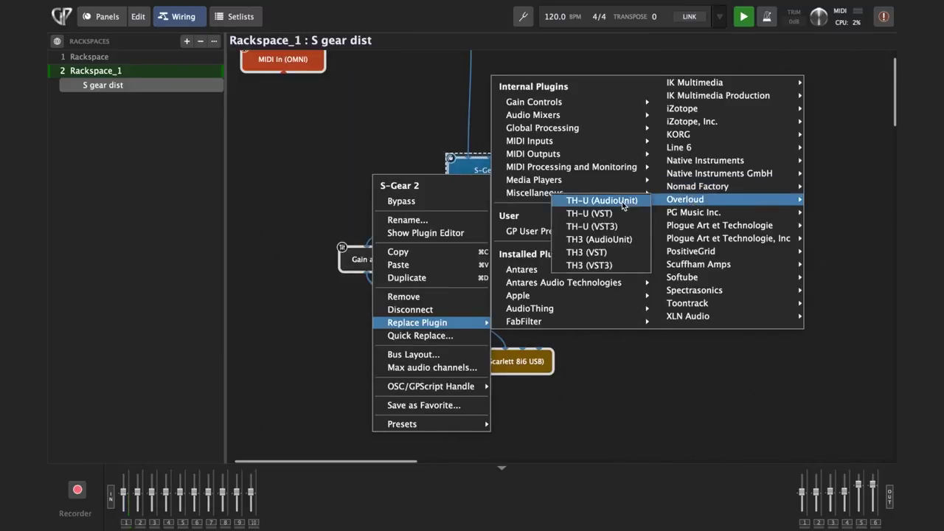
click(624, 203)
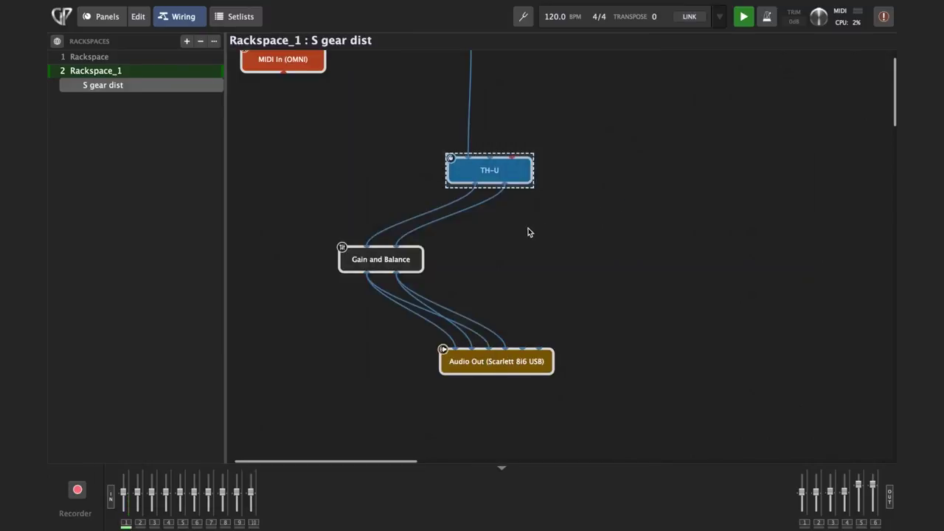
click(146, 59)
Compare the TH-U Rackspace_1 with the original S-Gear 2 rackspace by switching between them
click(133, 87)
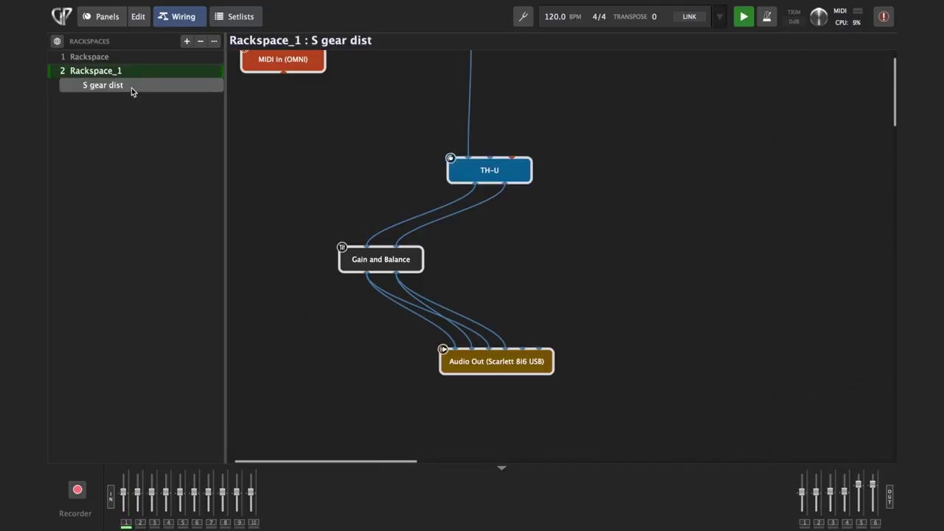
click(176, 62)
click(155, 87)
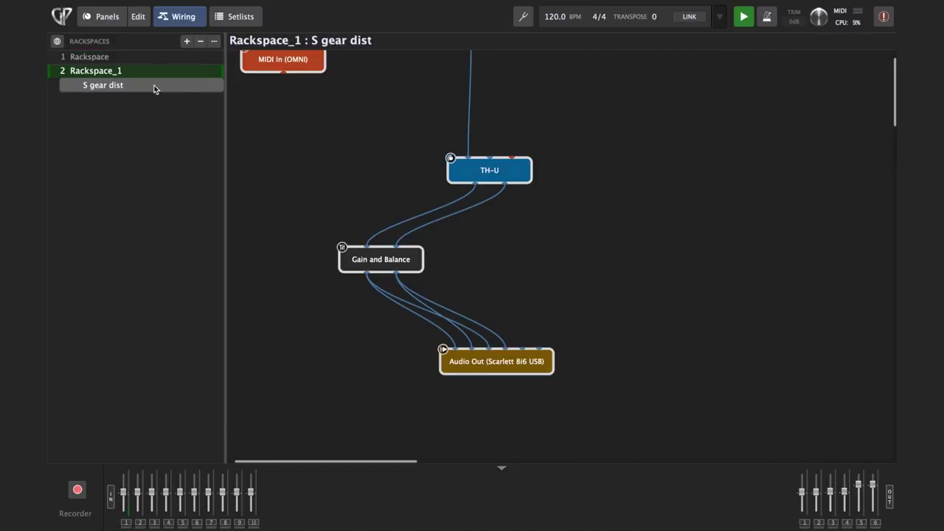